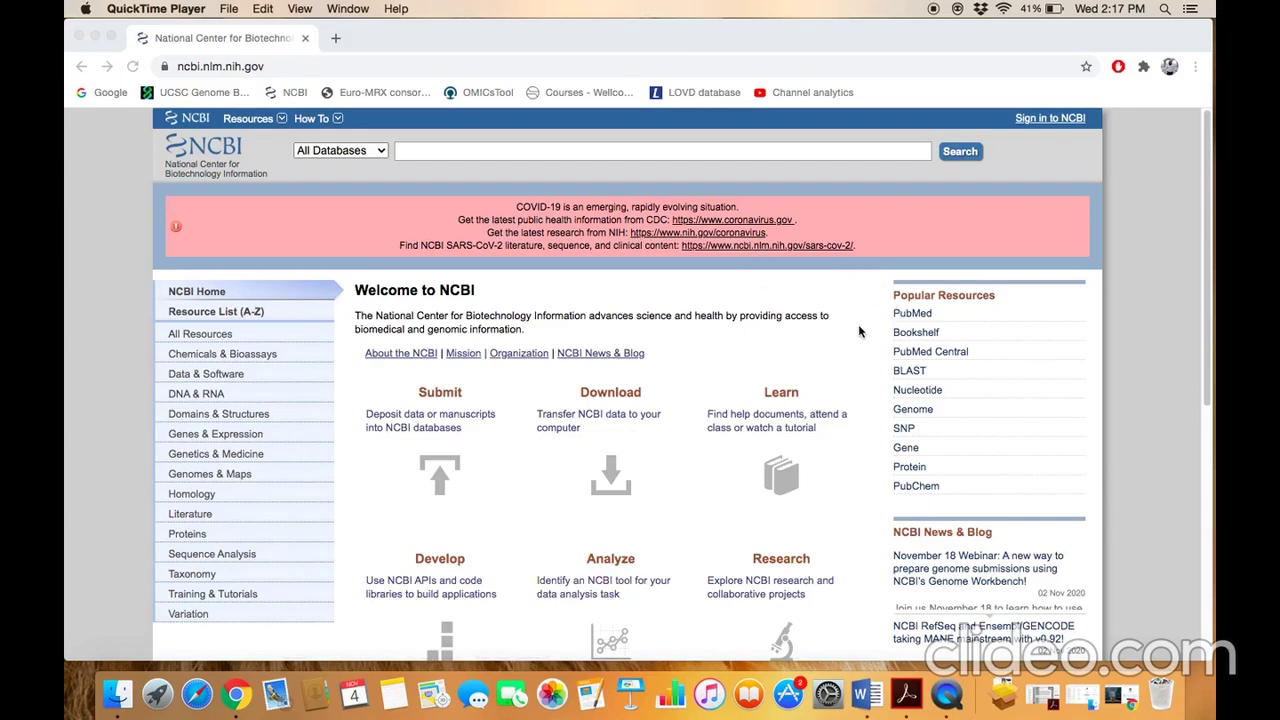
Switch the NCBI database selector to OMIM and go to the OMIM home page.
left_click(378, 152)
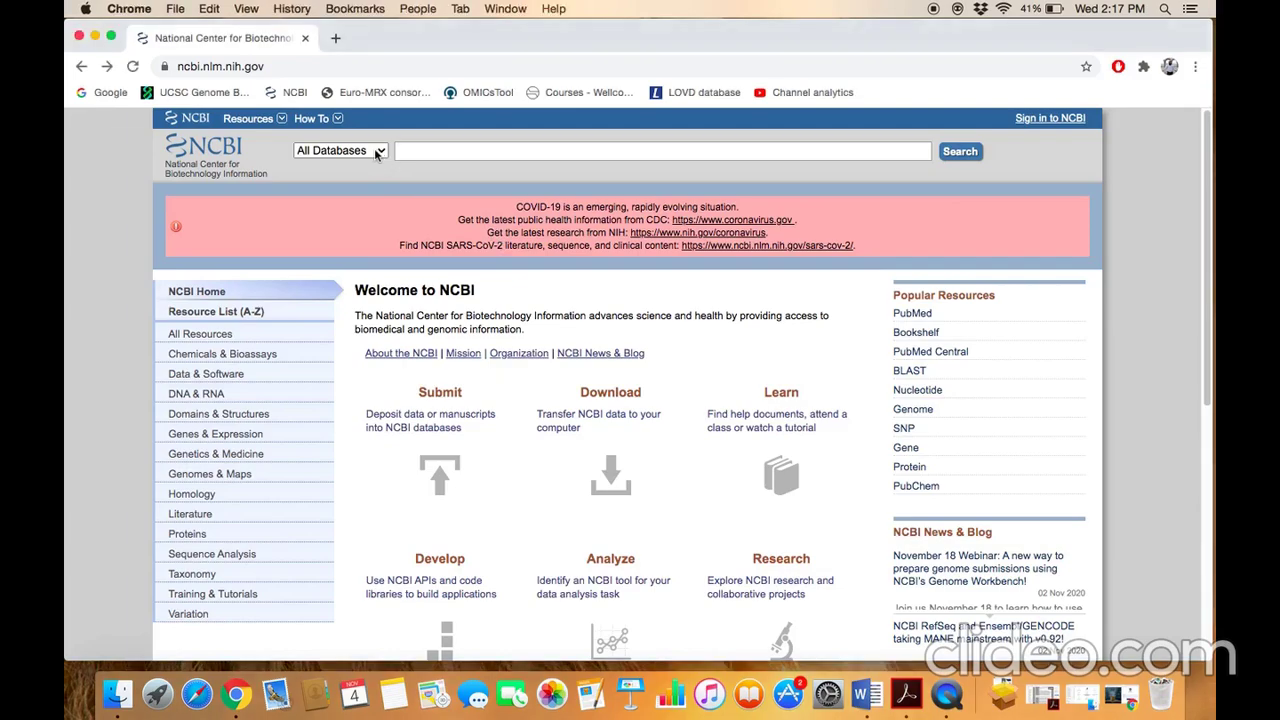
left_click(377, 151)
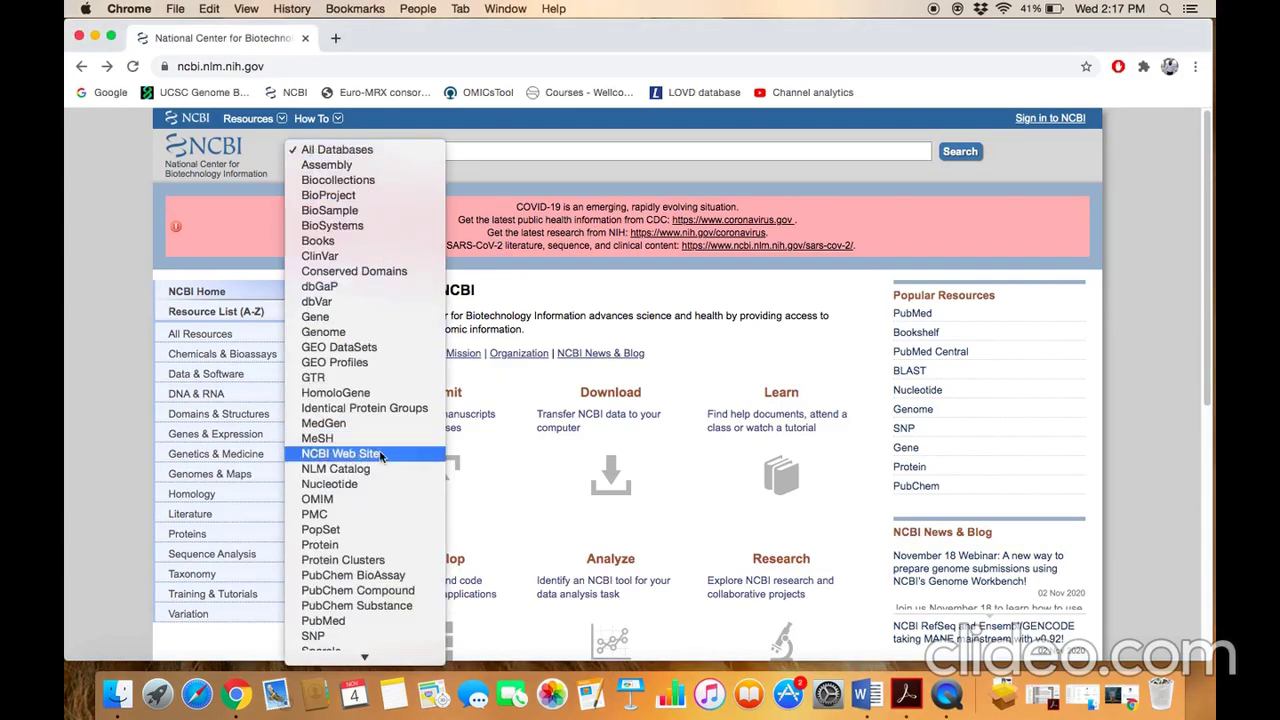
left_click(362, 500)
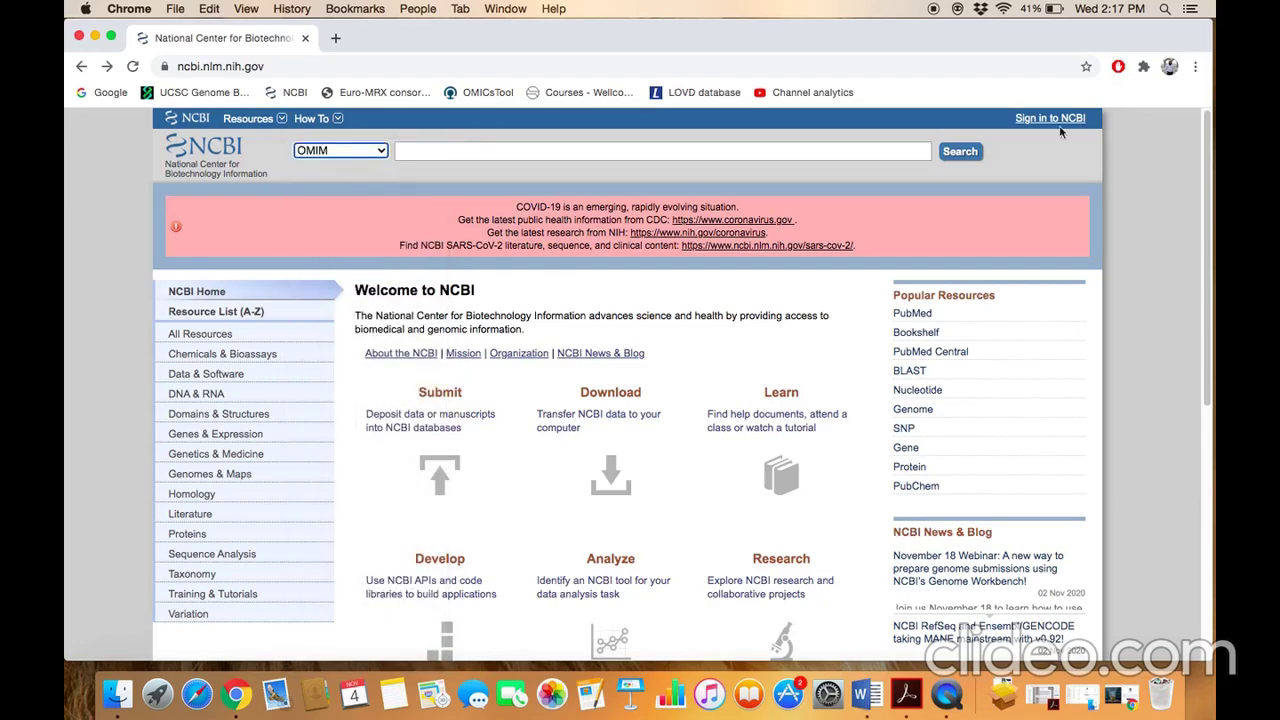
left_click(946, 156)
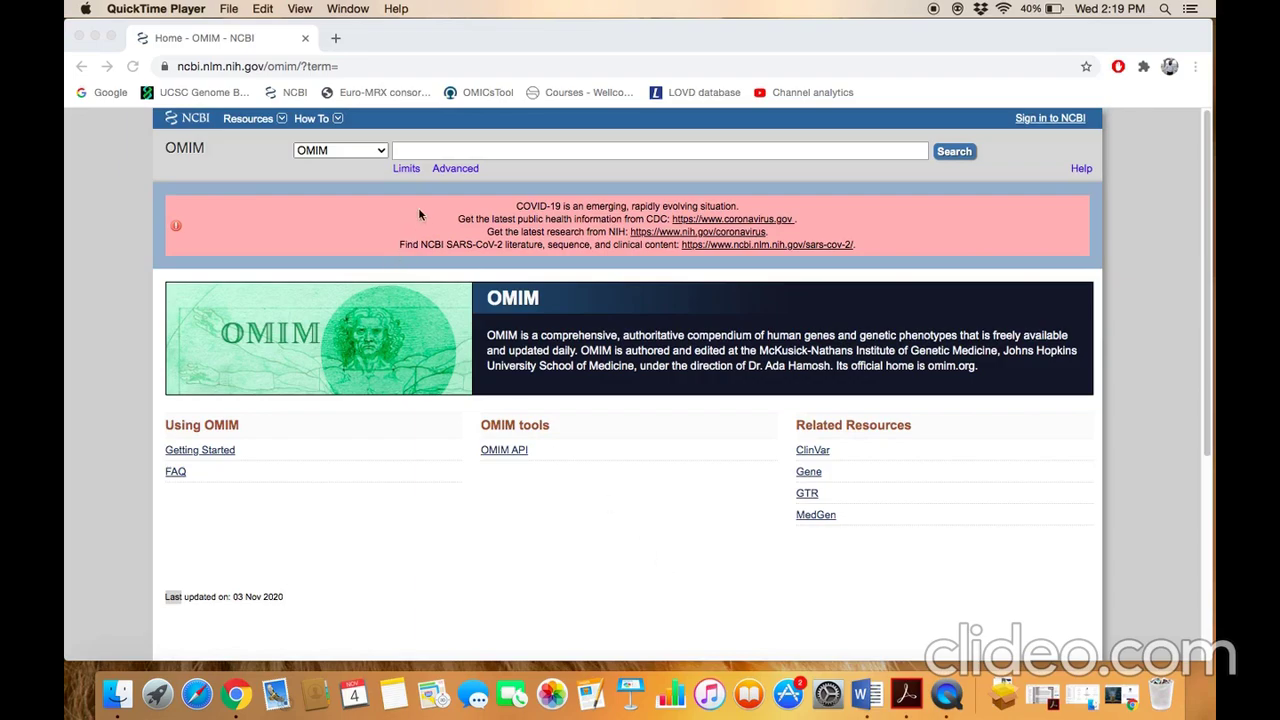
Search OMIM for 'Primary Microcephaly', returning 367 results.
left_click(458, 152)
left_click(474, 150)
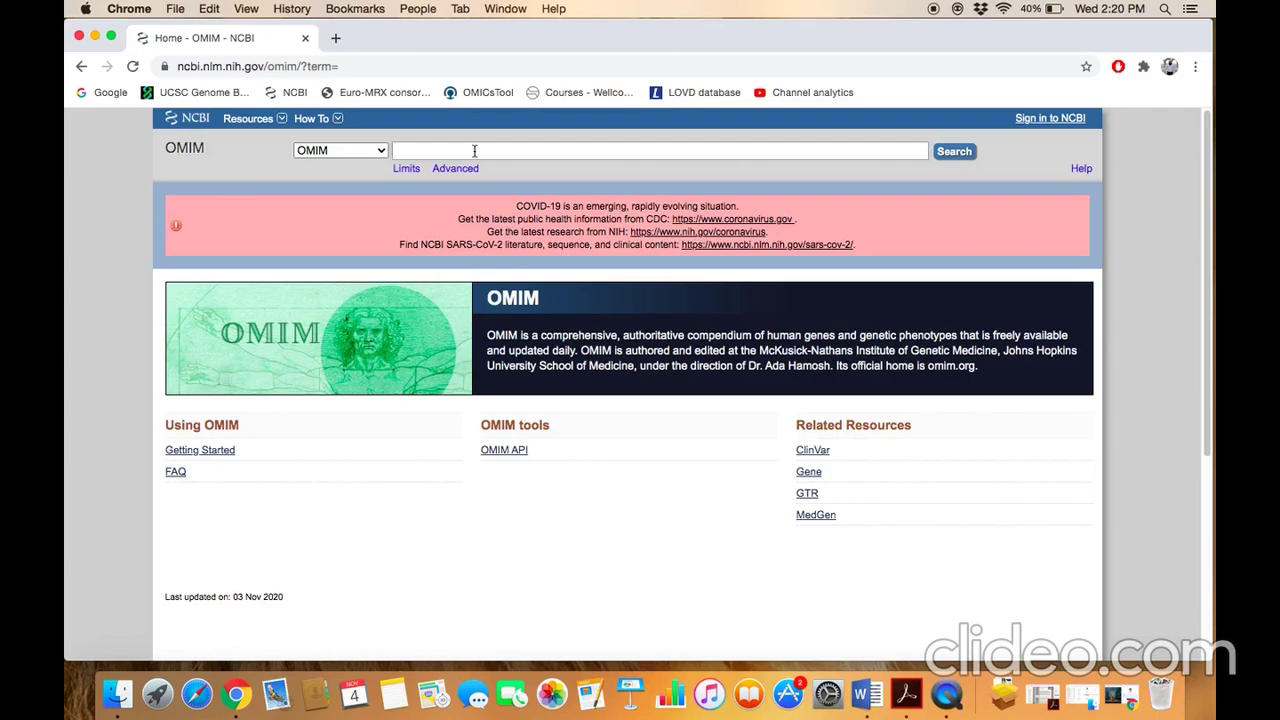
type("Primary Microcephal")
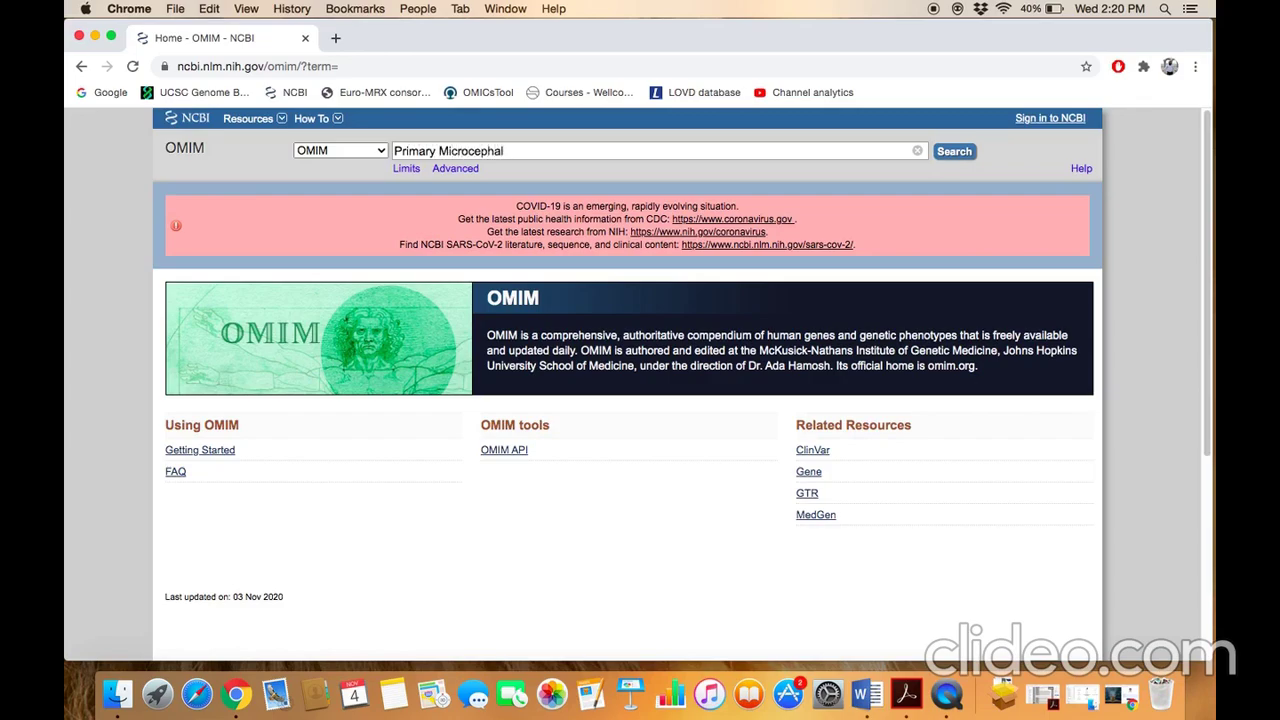
type("y")
key("Return")
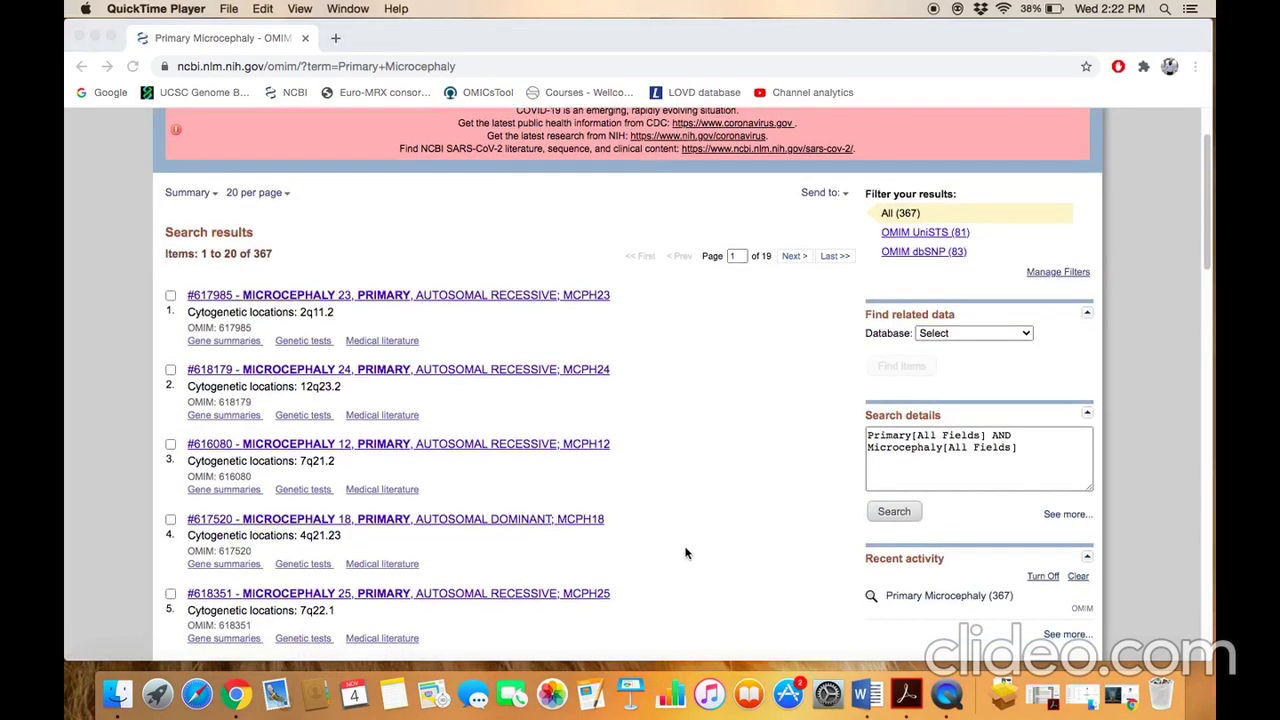
Scroll the results and open entry #618351, MICROCEPHALY 25, PRIMARY, AUTOSOMAL RECESSIVE.
scroll(685, 553, "down", 1)
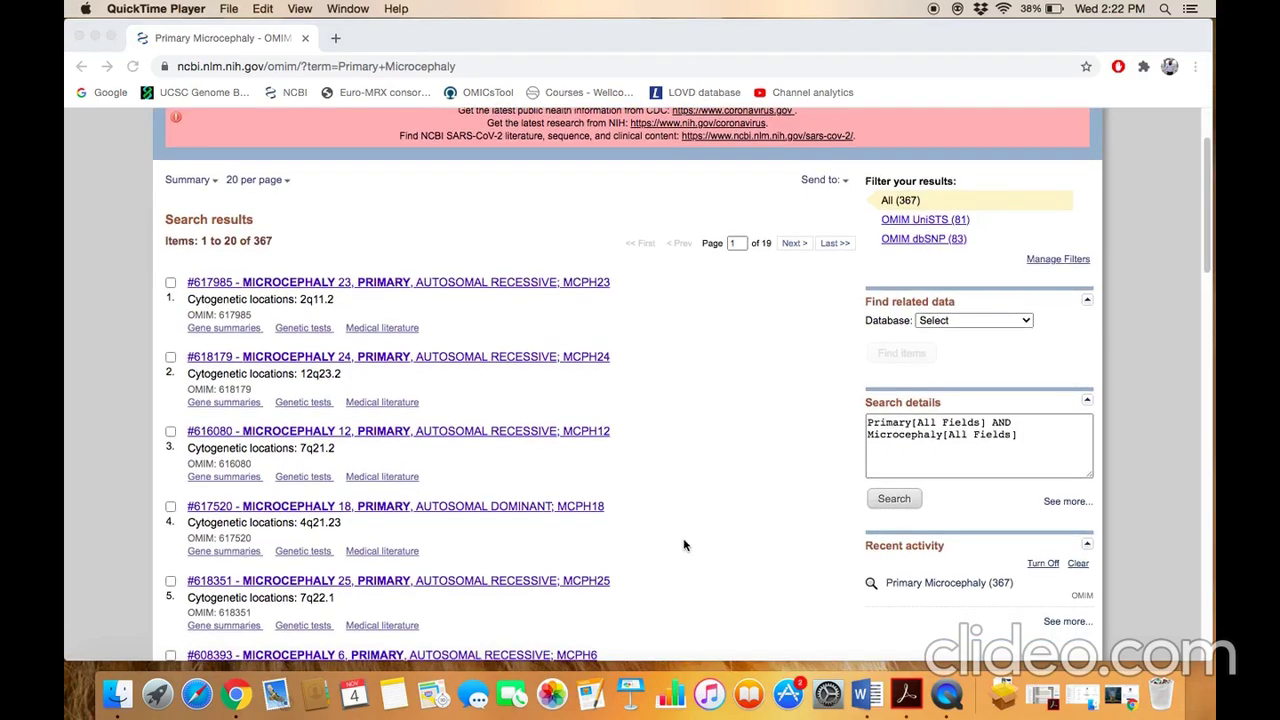
scroll(685, 545, "down", 5)
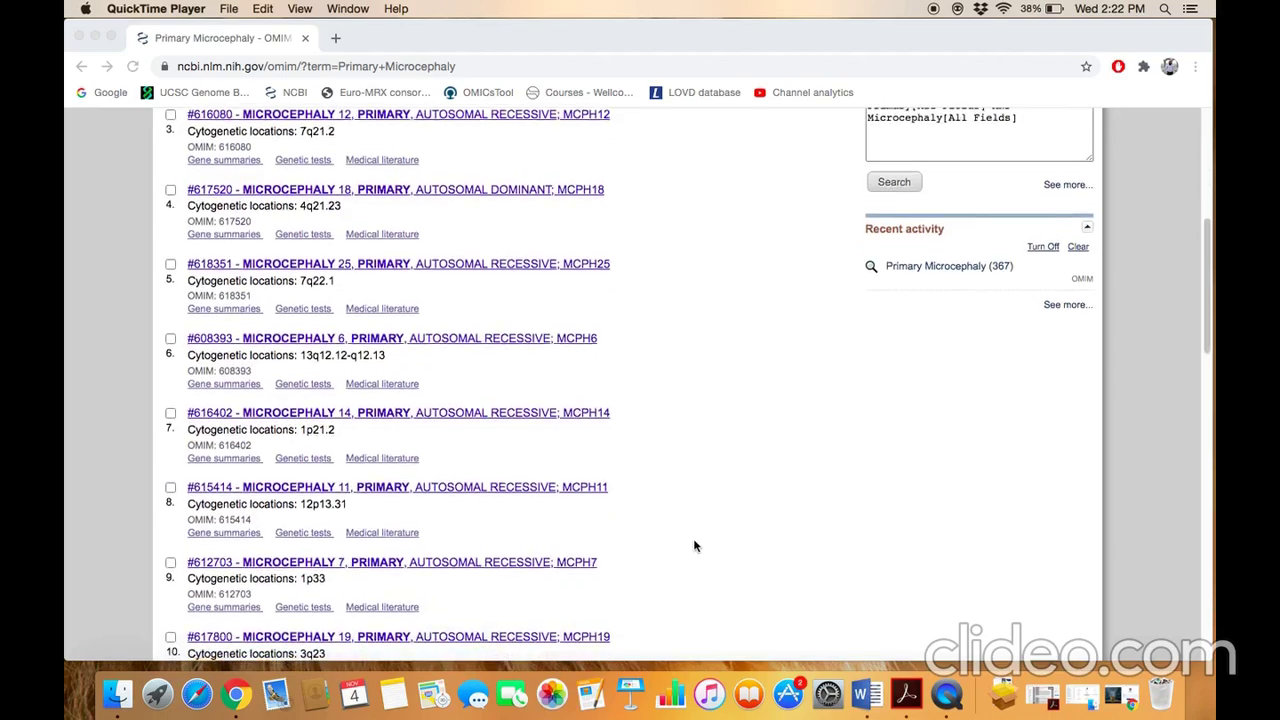
scroll(695, 545, "down", 1)
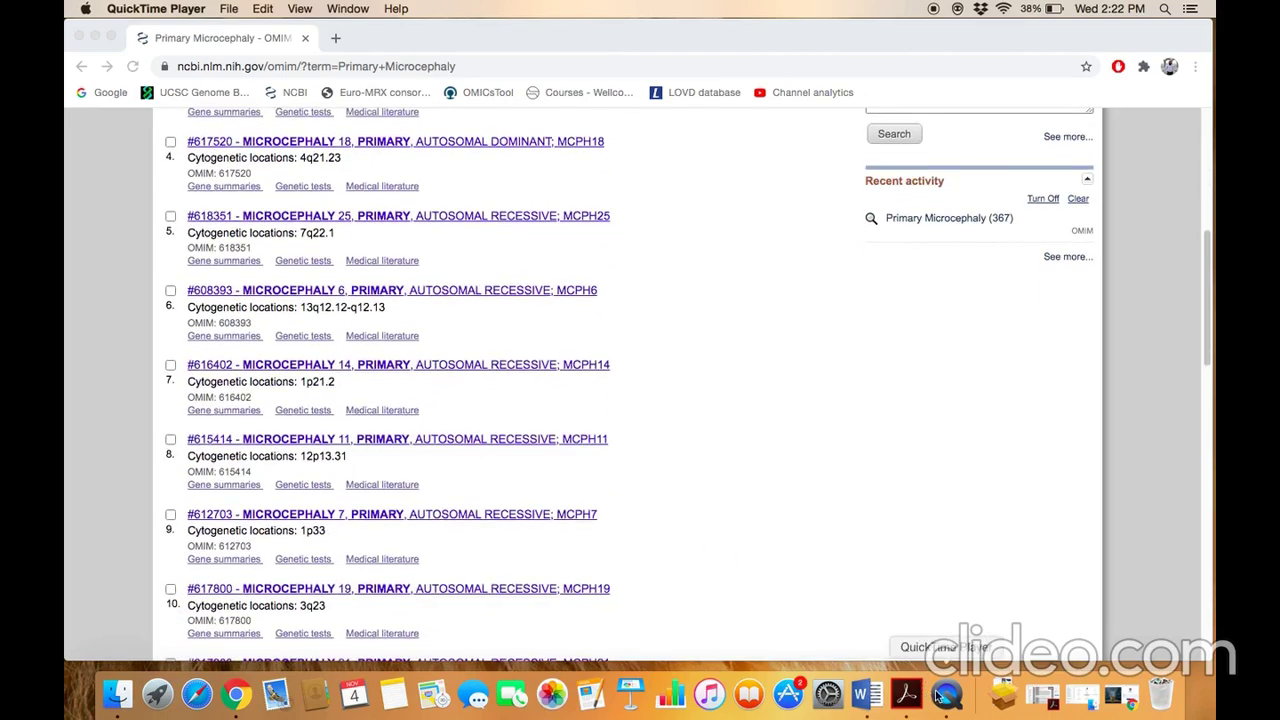
scroll(650, 517, "down", 1)
scroll(660, 522, "down", 2)
scroll(686, 523, "up", 4)
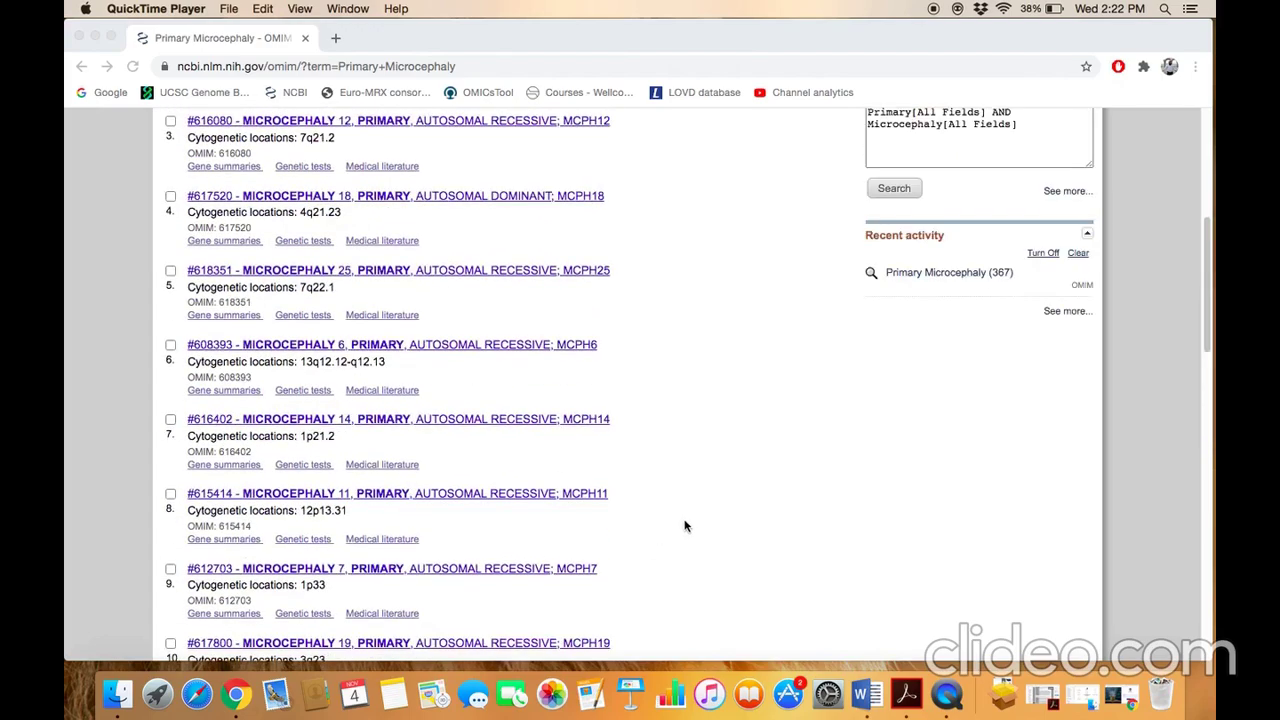
left_click(588, 277)
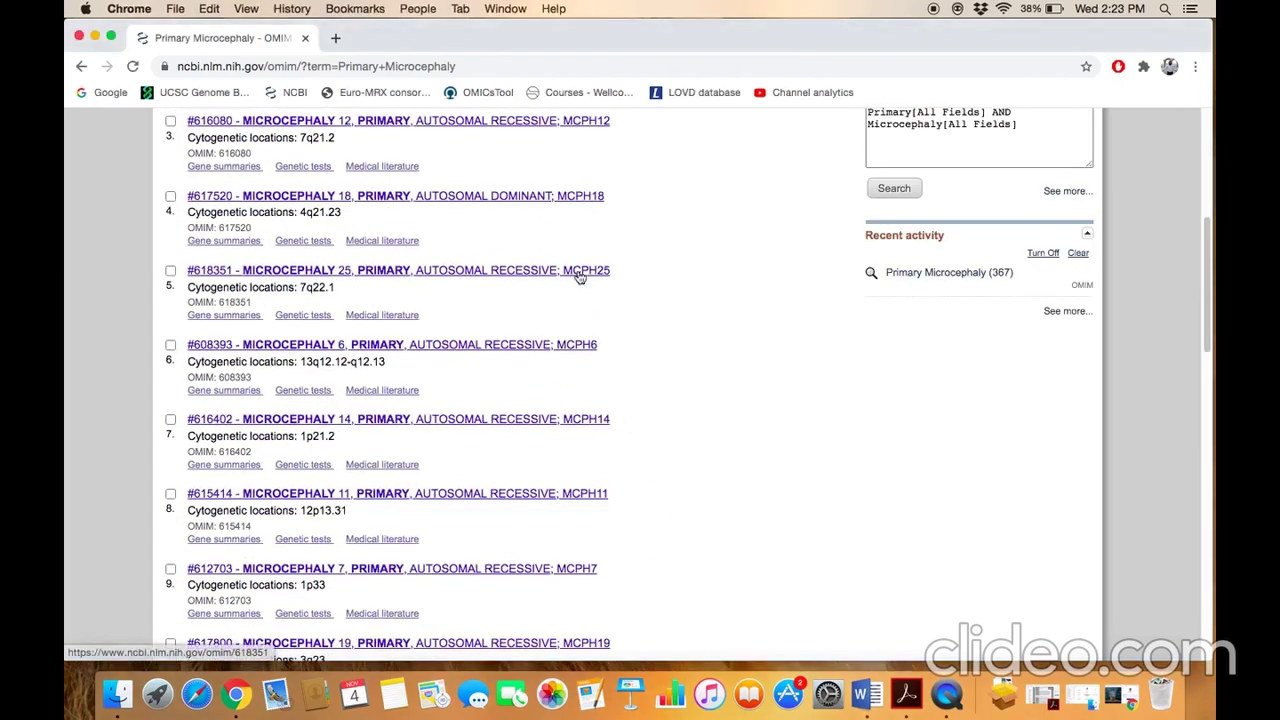
Open the MCPH25 entry and highlight its 7q22.1 location and MAP11 gene.
left_click(588, 277)
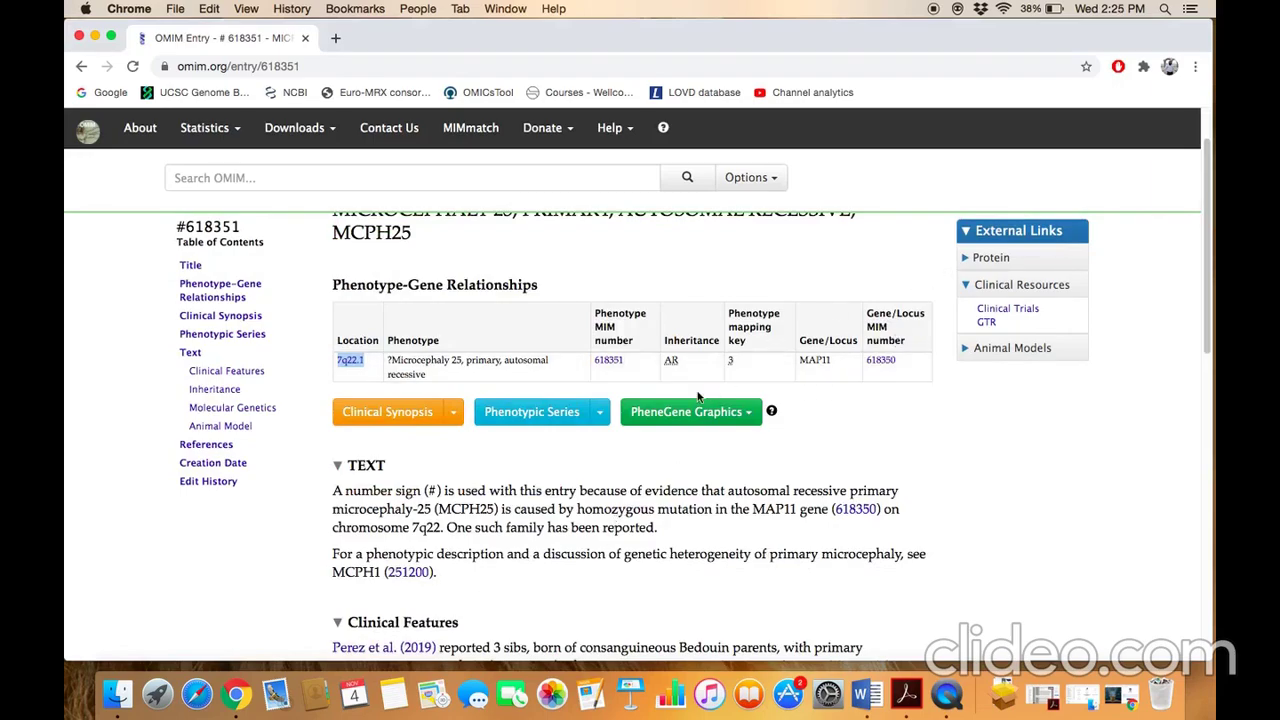
left_click(549, 364)
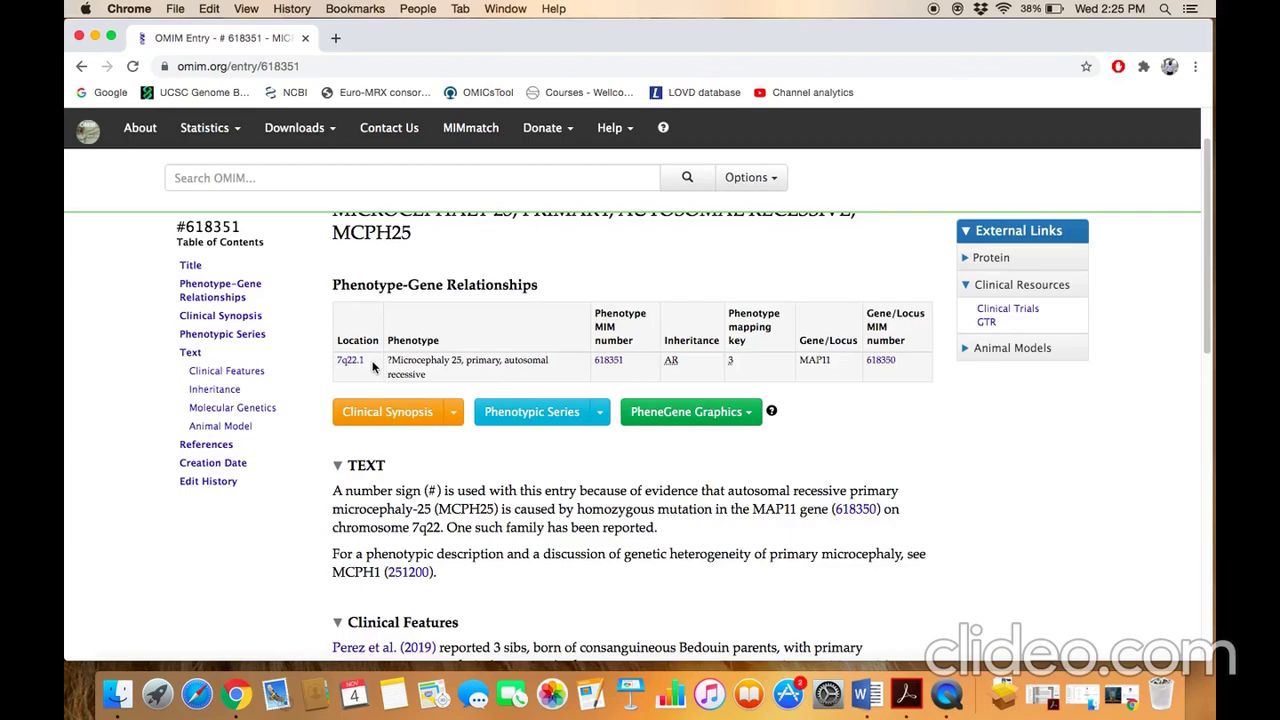
left_click_drag(366, 361, 335, 365)
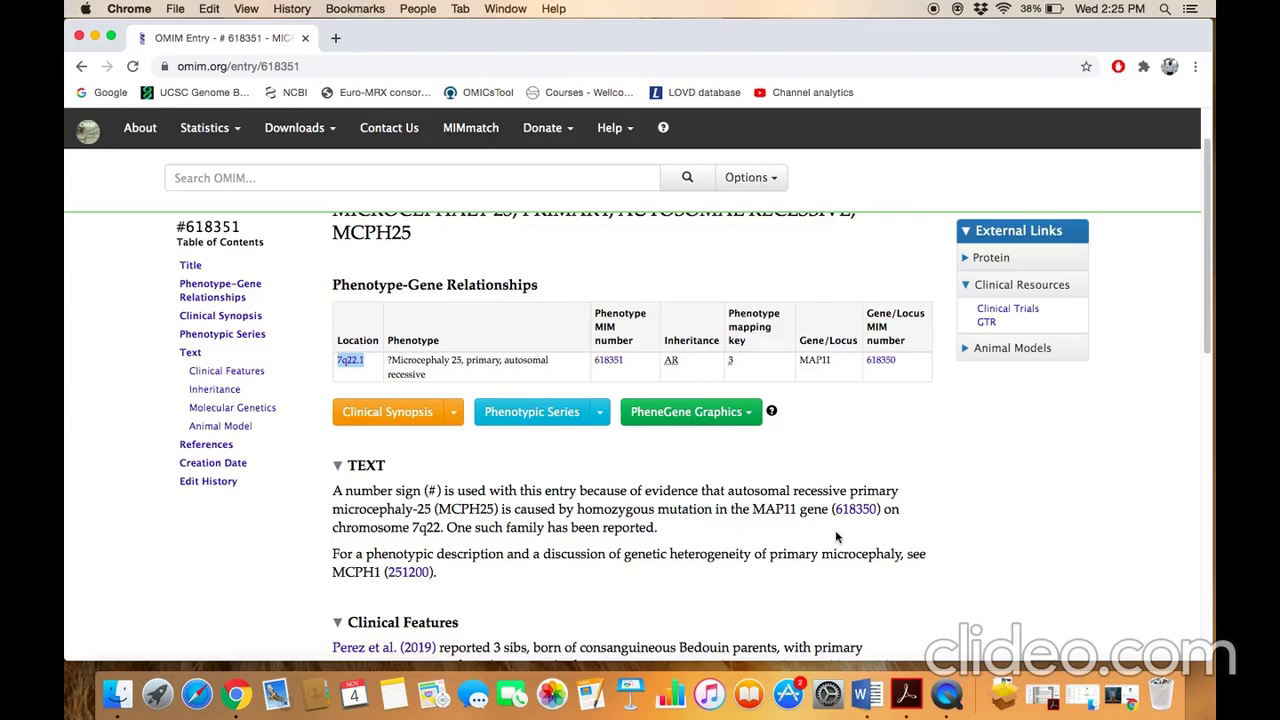
scroll(850, 537, "up", 2)
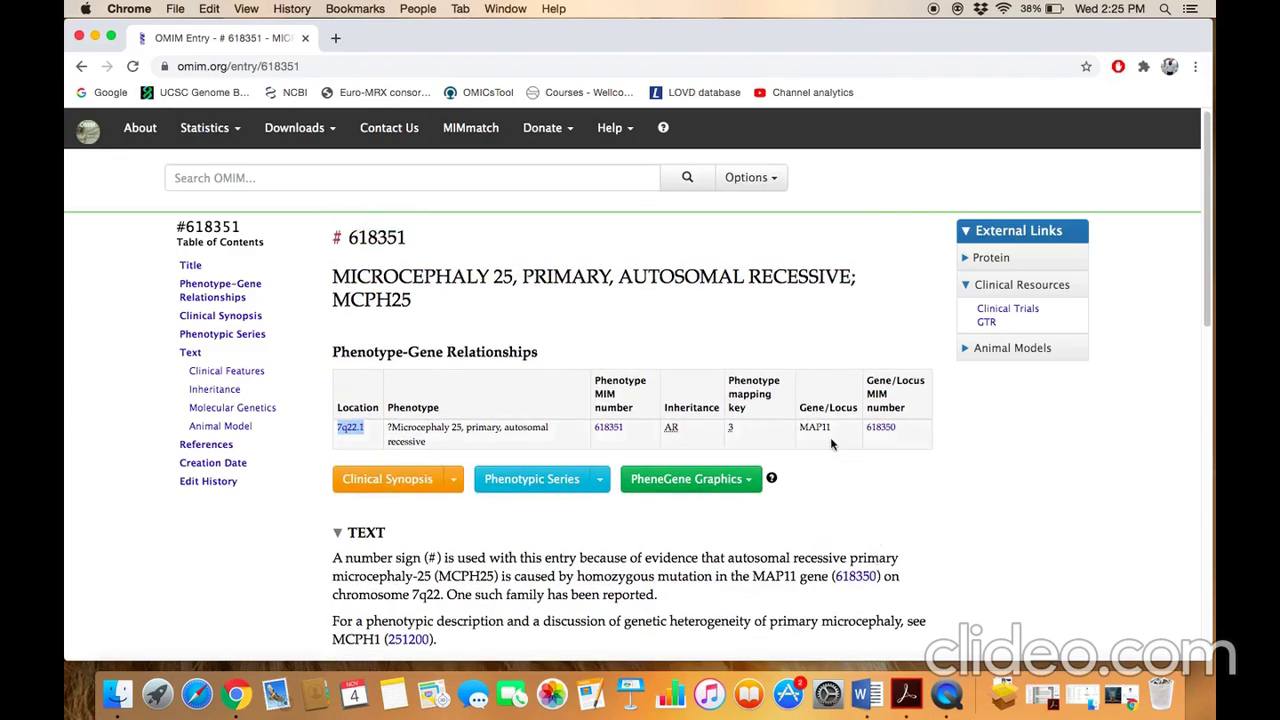
left_click_drag(834, 430, 797, 430)
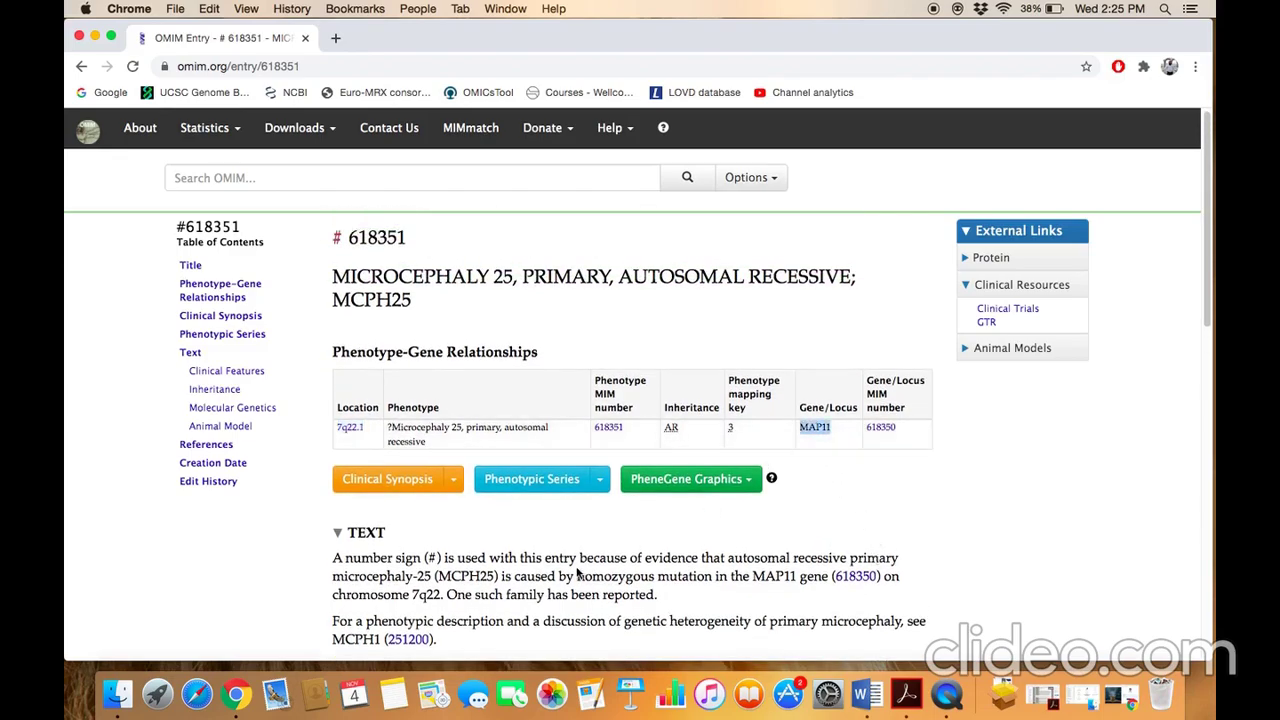
Scroll down to the entry's references, then return to the top.
scroll(577, 572, "down", 5)
scroll(591, 580, "down", 1)
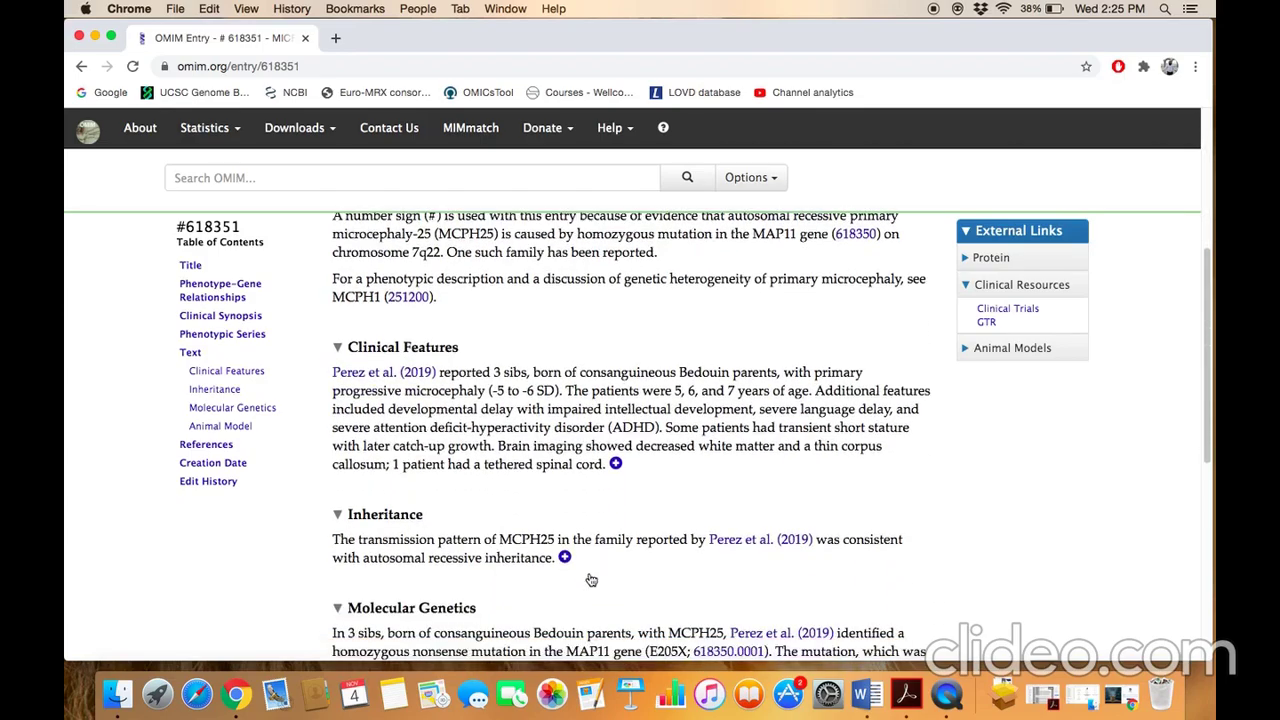
scroll(420, 342, "down", 3)
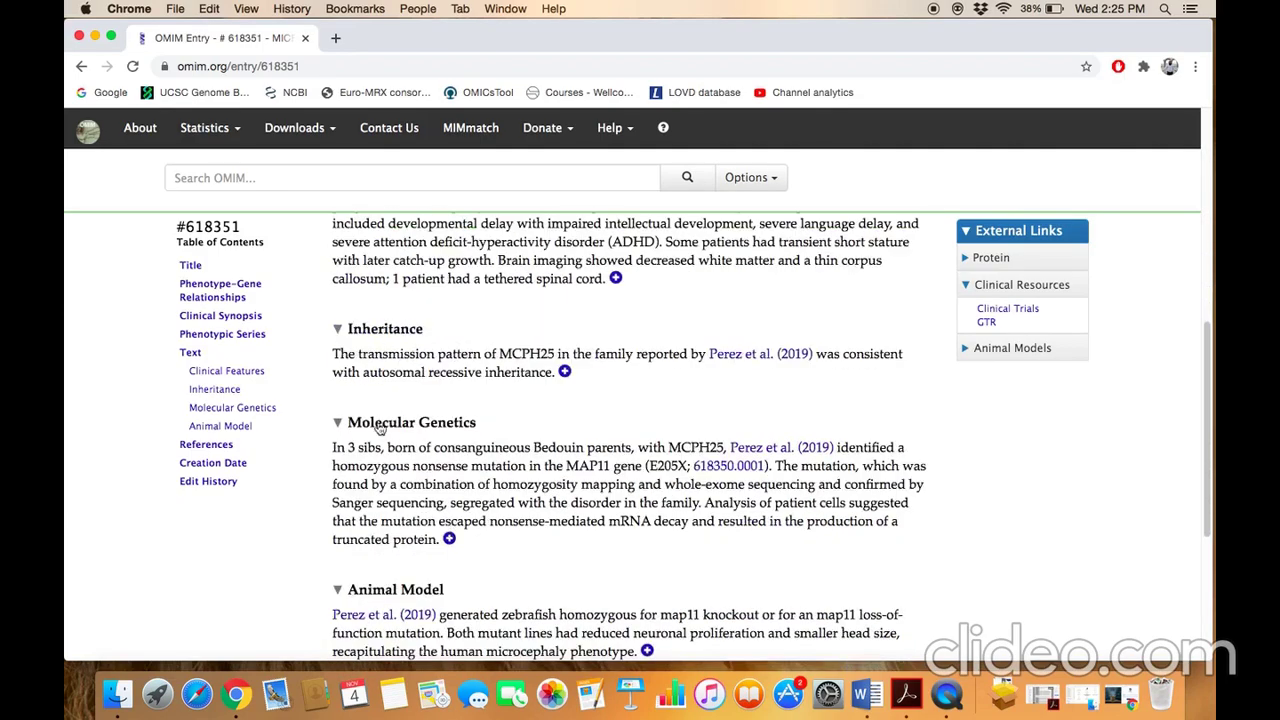
scroll(557, 541, "down", 4)
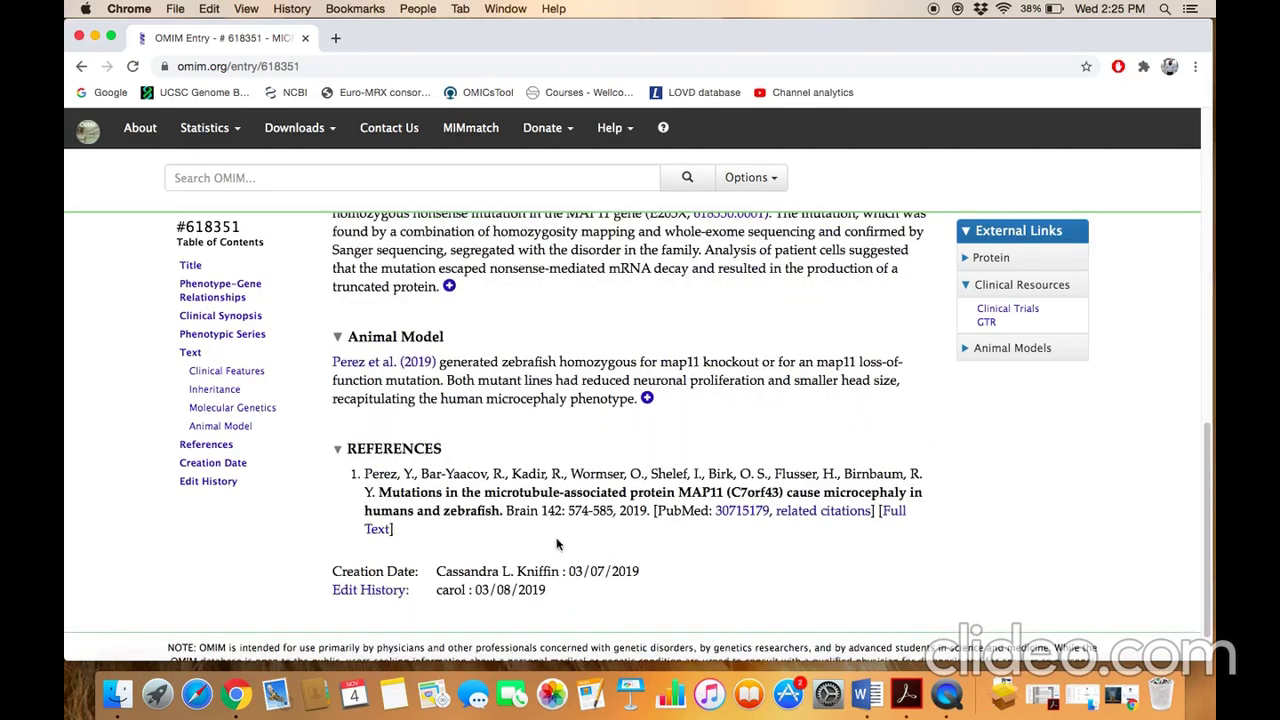
key("Home")
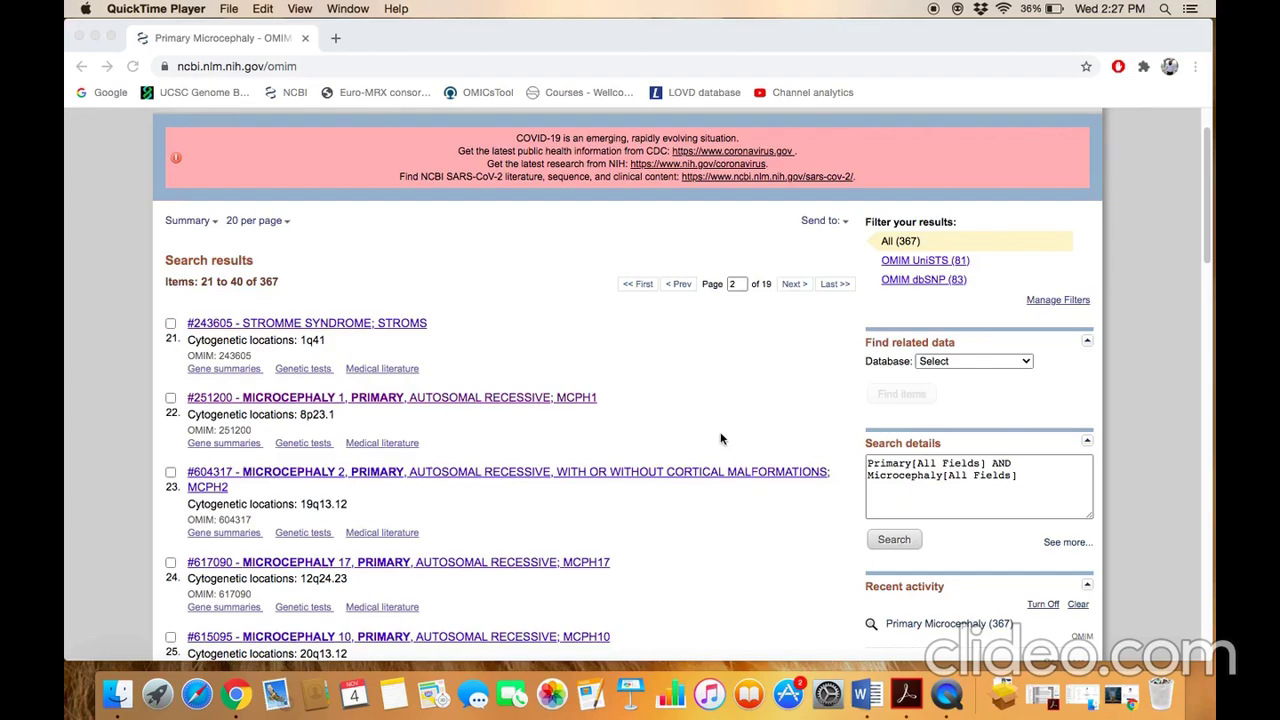
Open MCPH1 entry 251200 and highlight its Genetic Heterogeneity of Primary Microcephaly heading.
left_click(646, 415)
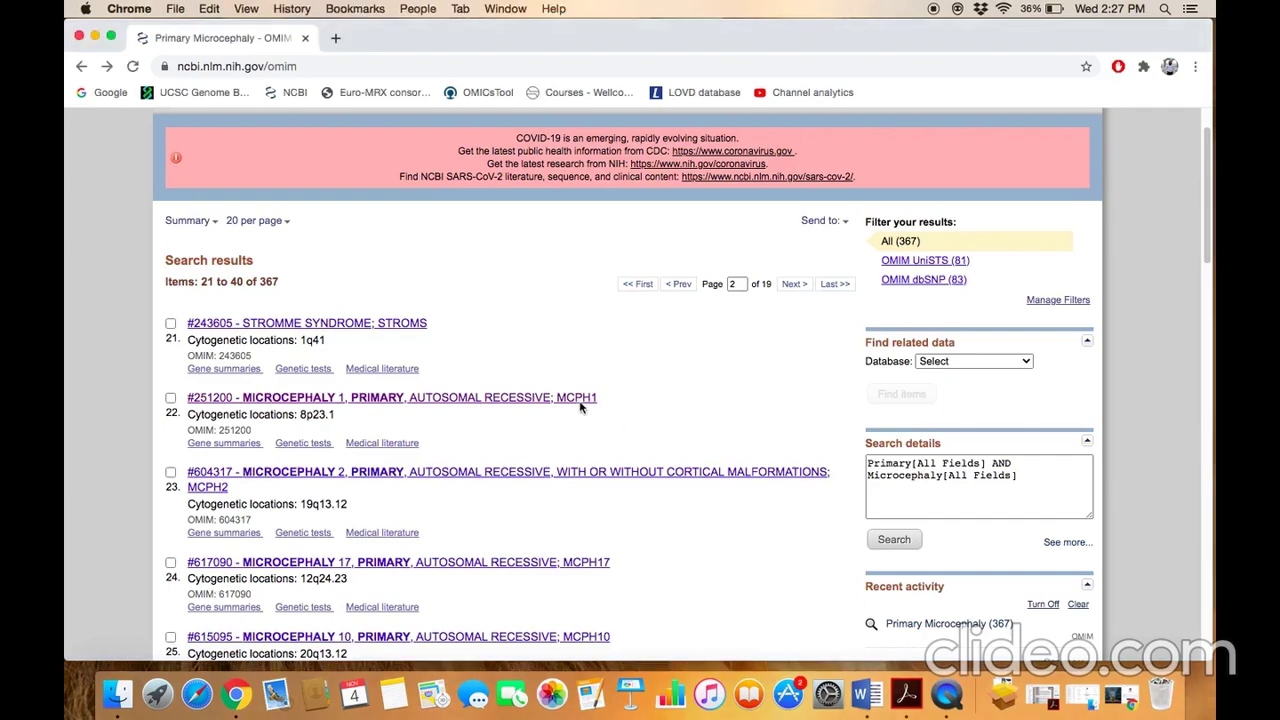
left_click(544, 399)
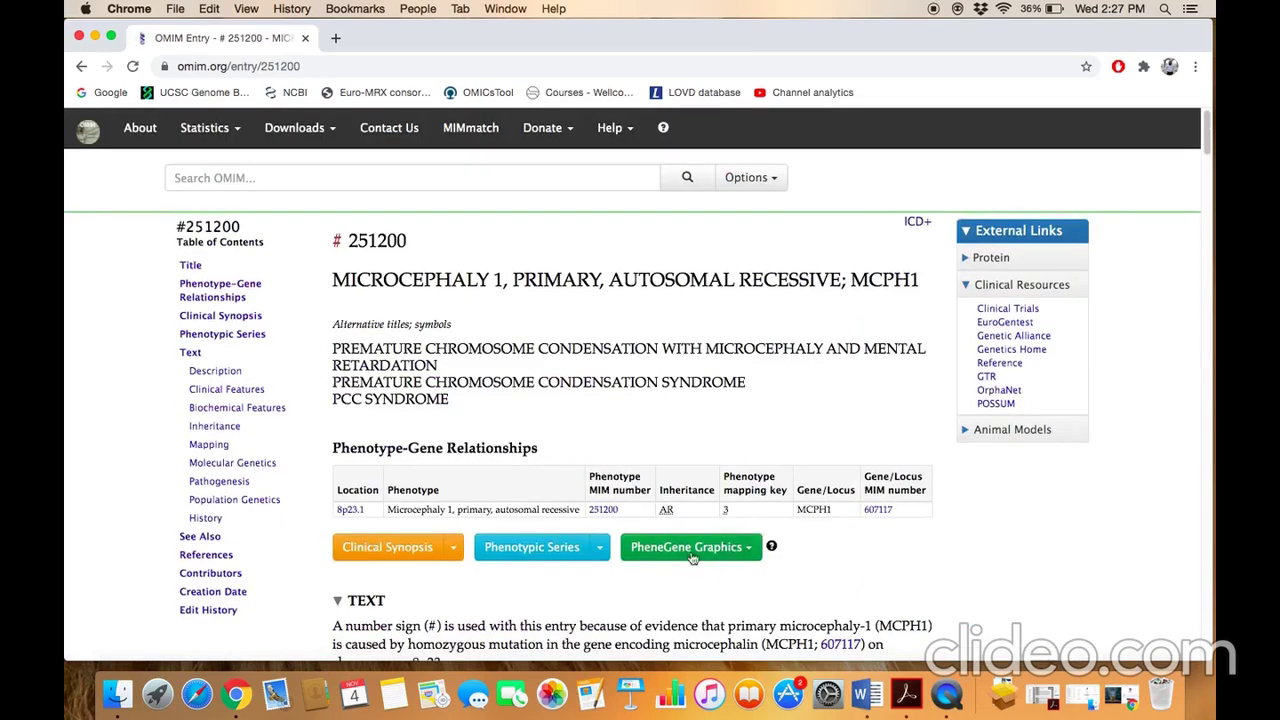
scroll(556, 404, "down", 3)
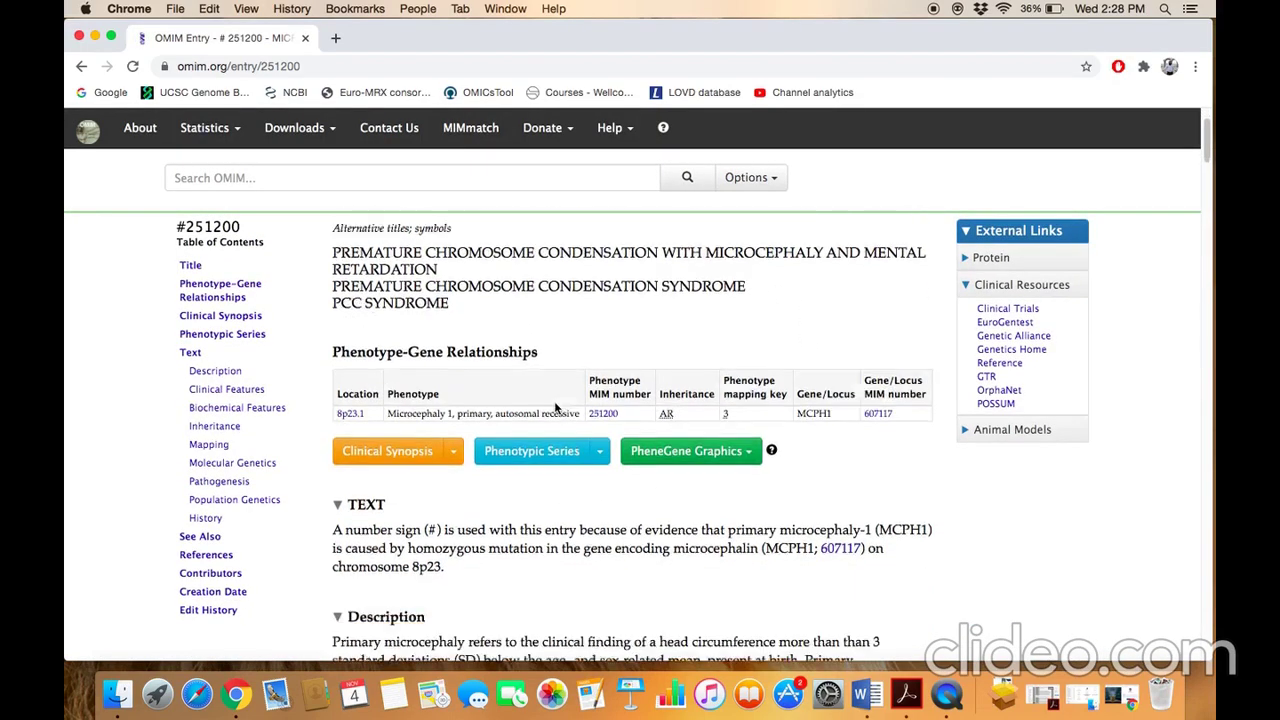
scroll(597, 535, "down", 8)
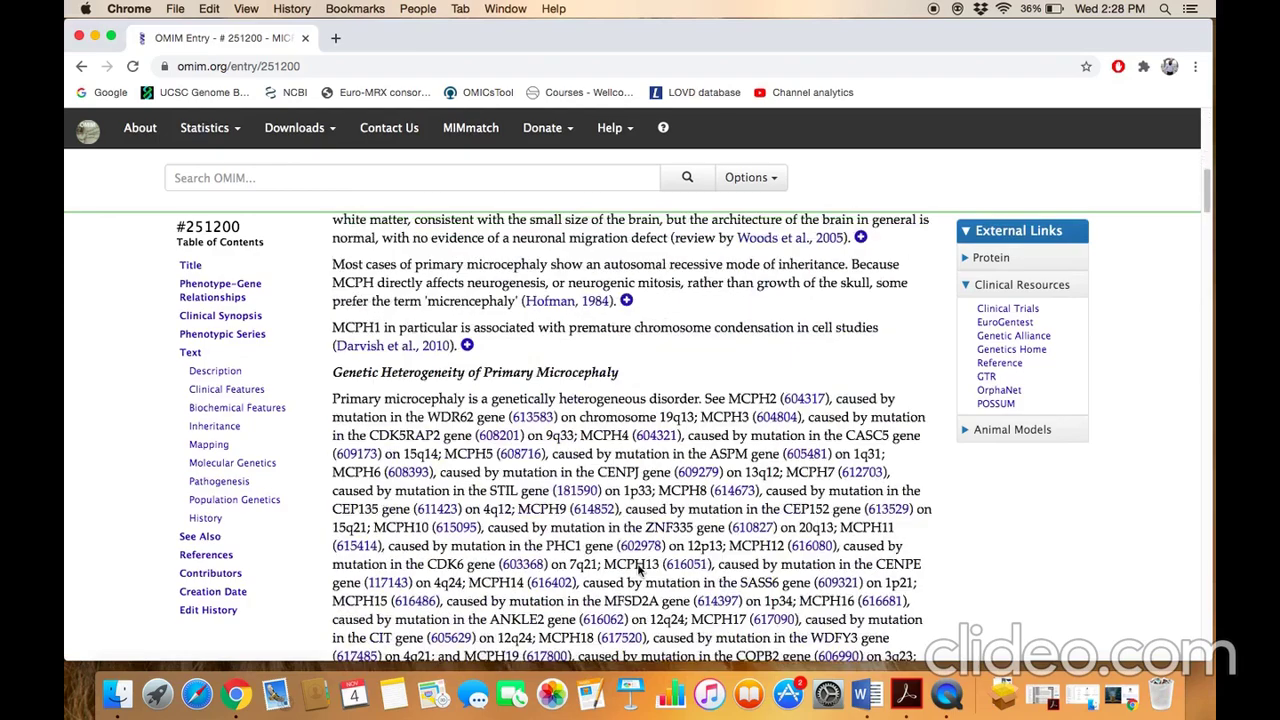
left_click_drag(330, 302, 620, 302)
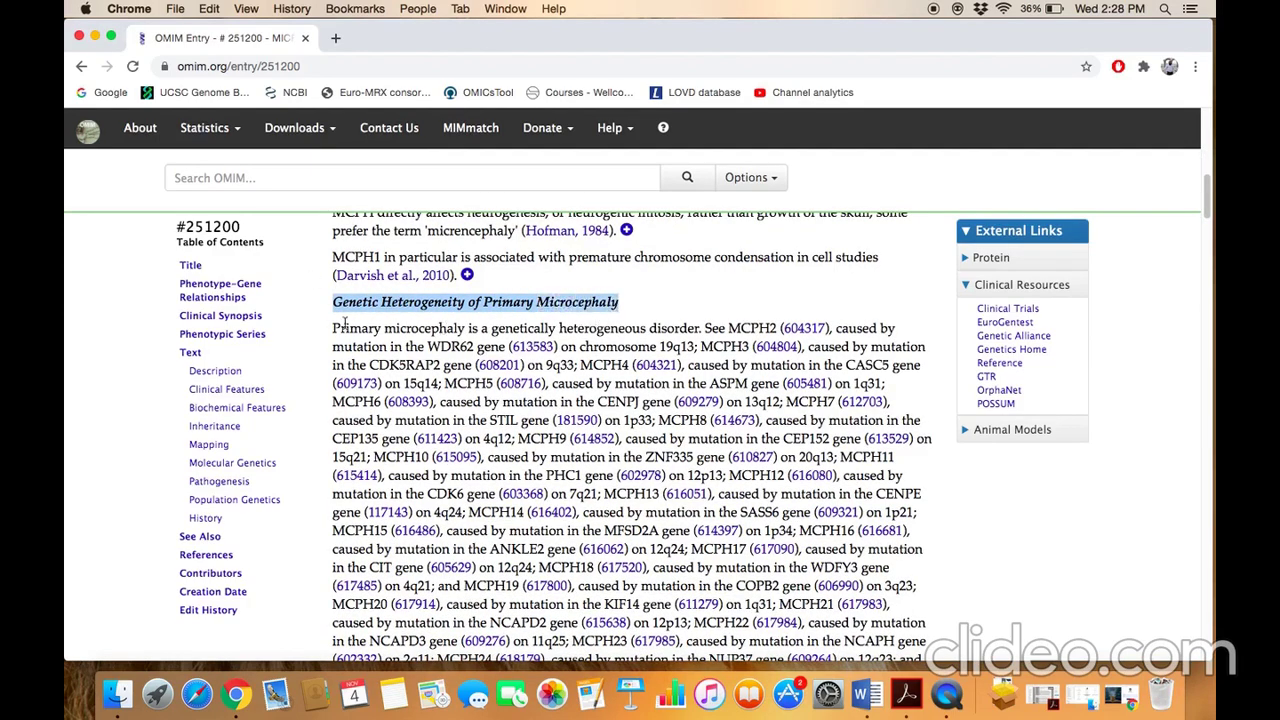
Highlight the heterogeneity opening sentence plus MCPH2/WDR62 and MCPH3/CDK5RAP2.
scroll(509, 320, "down", 1)
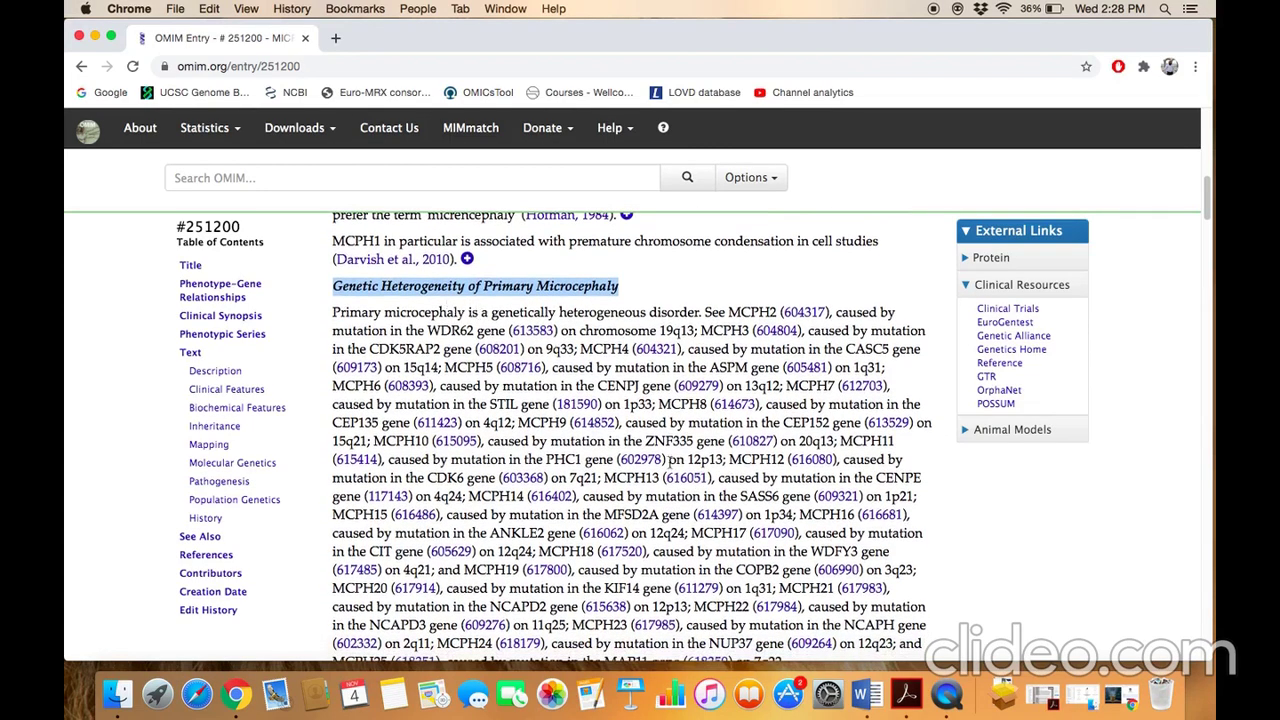
scroll(670, 460, "down", 2)
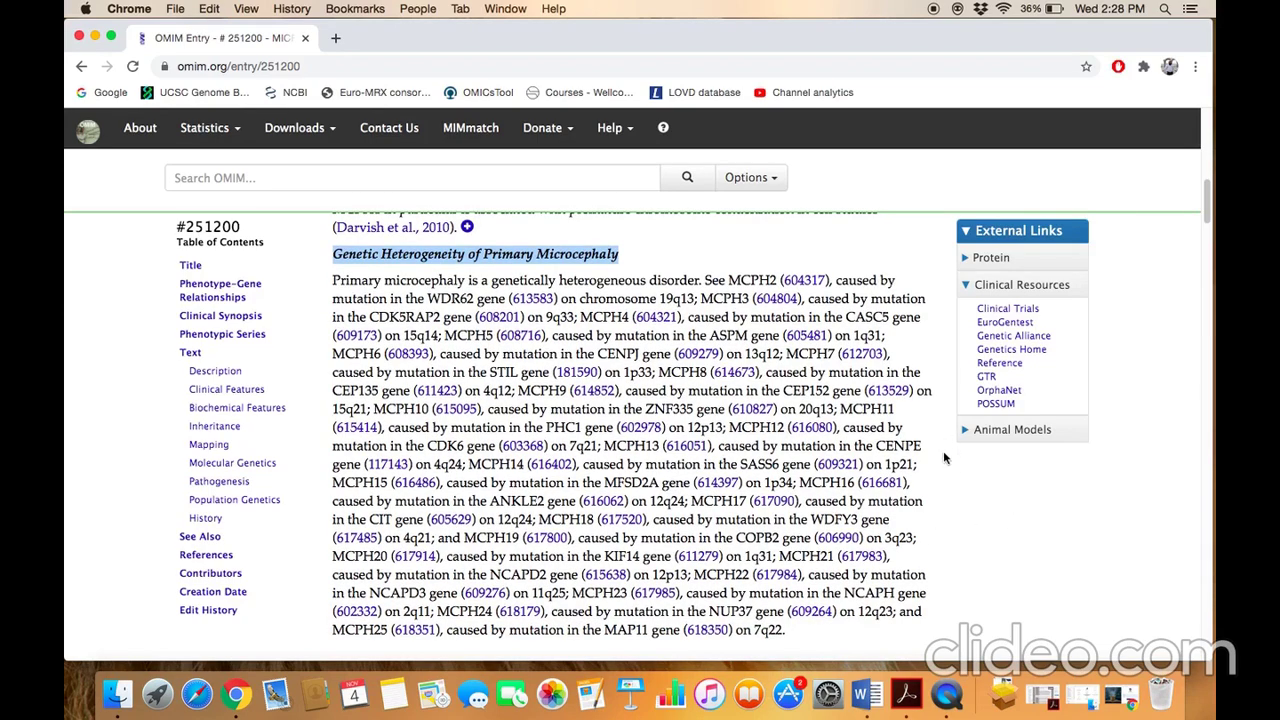
scroll(950, 513, "down", 1)
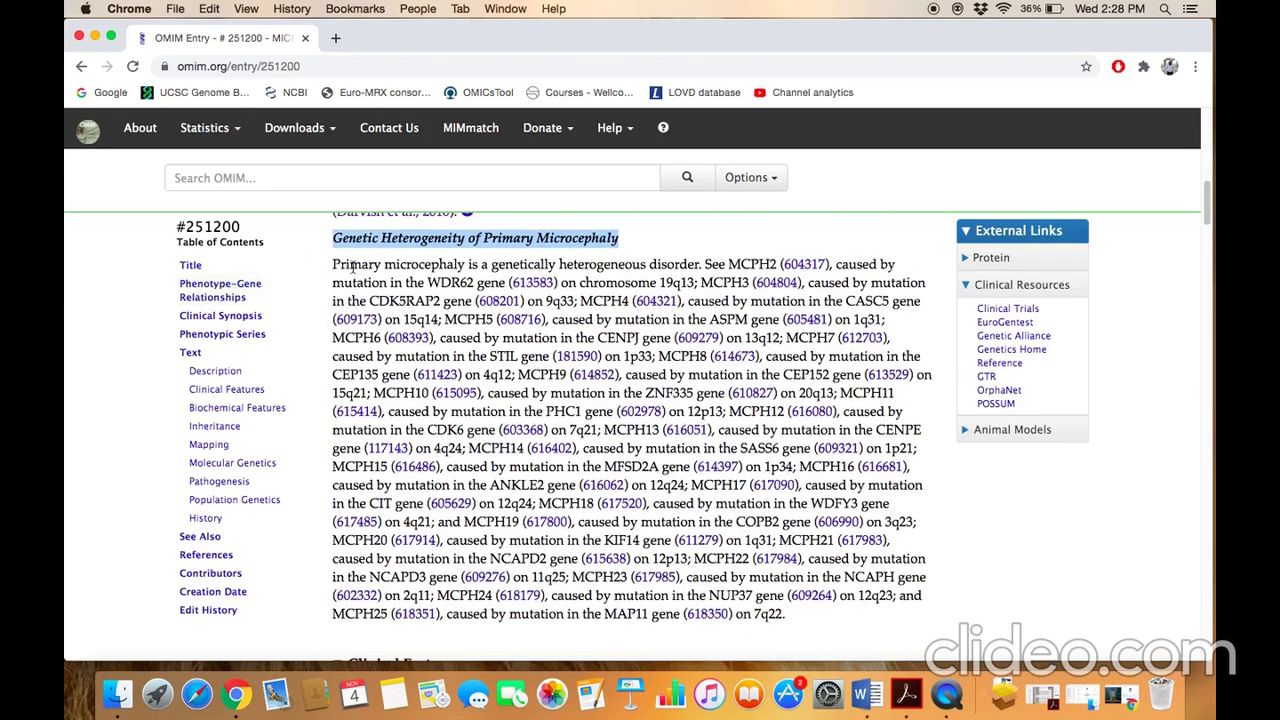
left_click_drag(335, 267, 772, 266)
left_click_drag(322, 283, 506, 286)
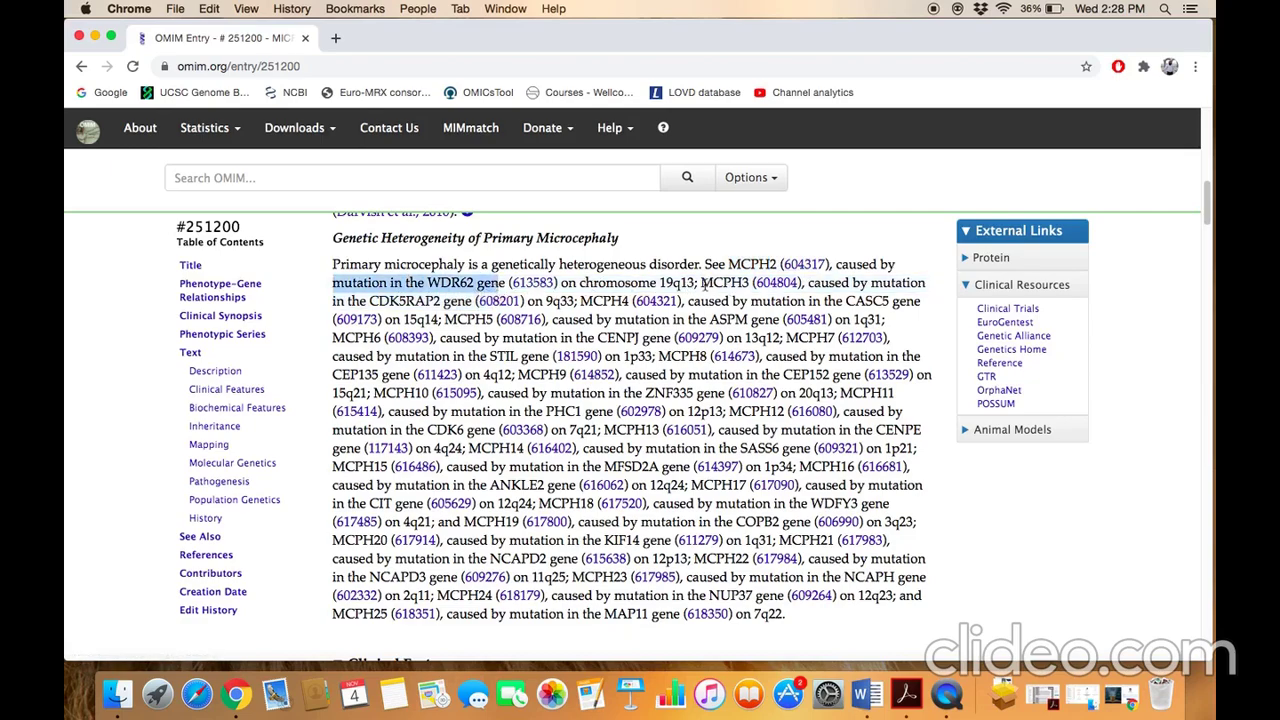
left_click_drag(702, 285, 750, 286)
left_click_drag(852, 284, 926, 285)
left_click_drag(333, 303, 463, 306)
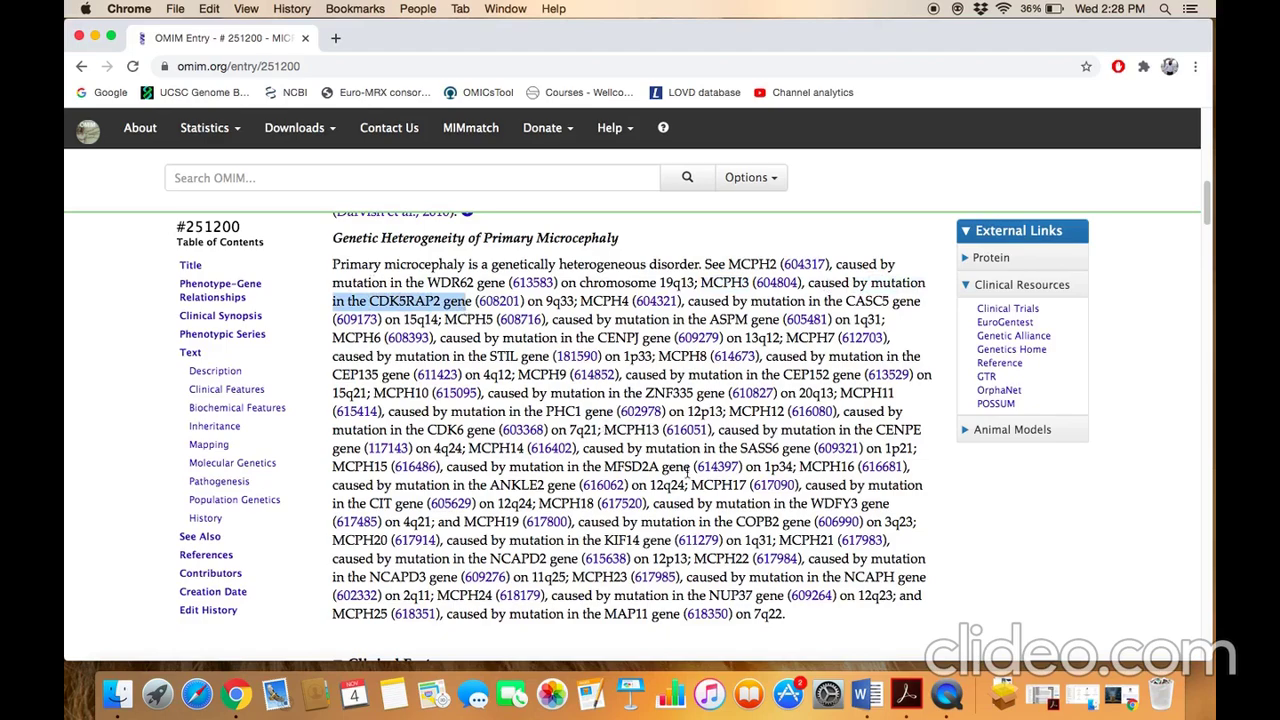
Highlight the last listed type, MCPH25, and its causative gene MAP11.
scroll(743, 567, "down", 4)
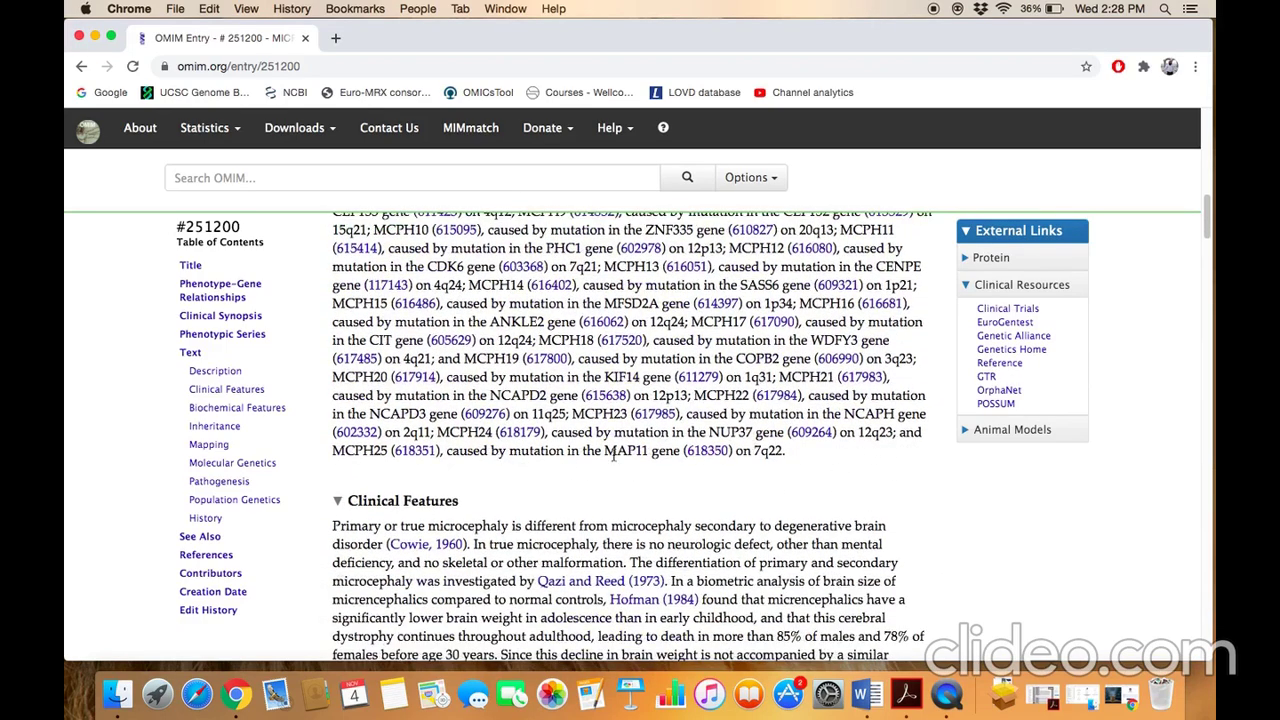
left_click_drag(333, 451, 797, 460)
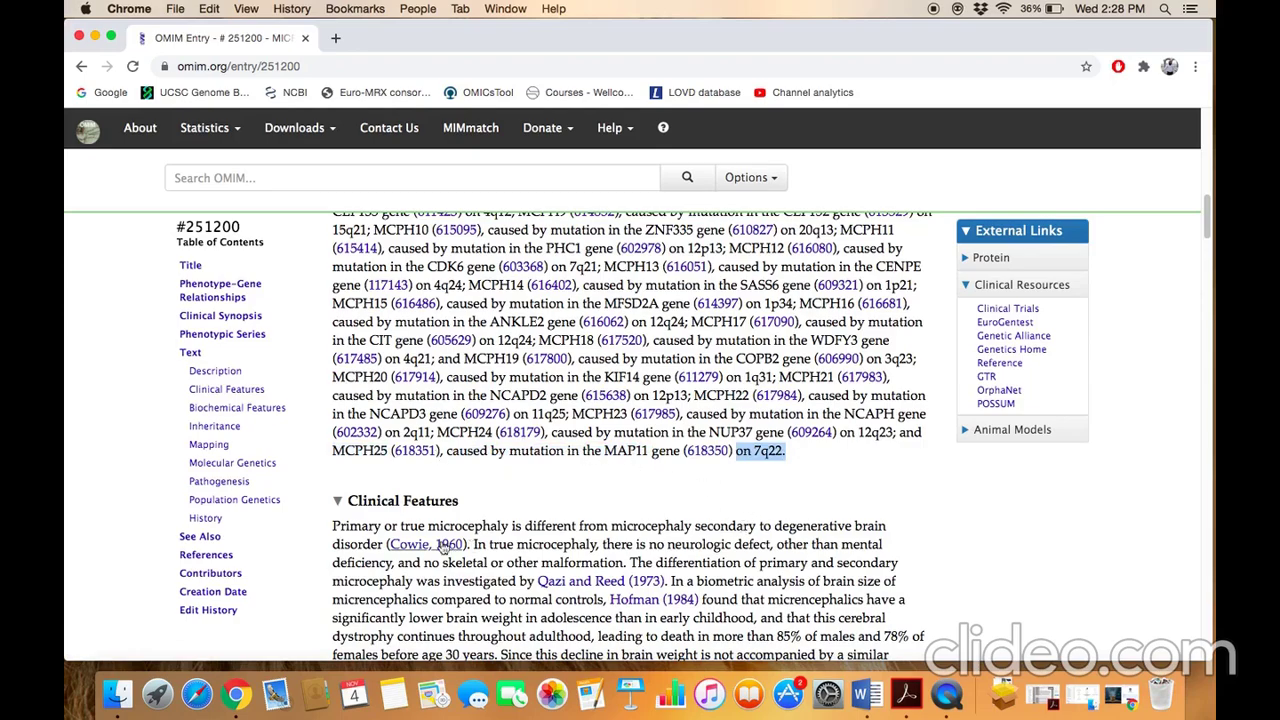
left_click_drag(388, 451, 332, 450)
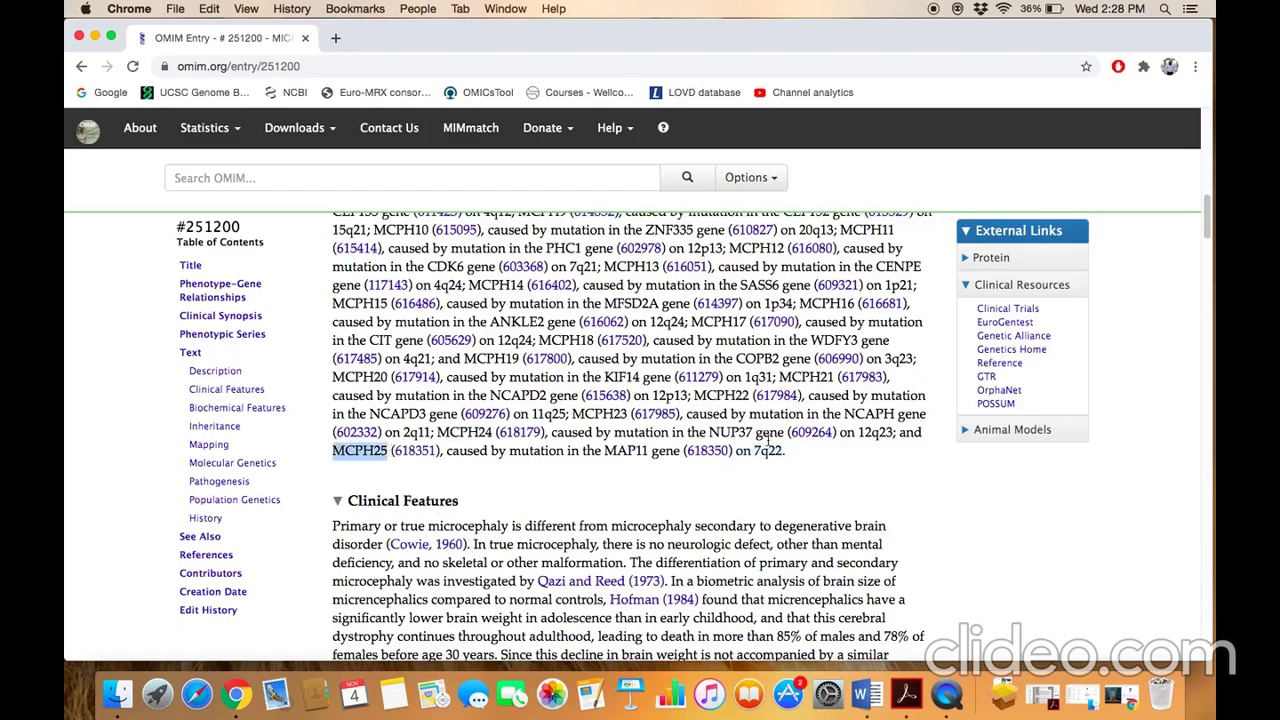
left_click_drag(585, 451, 681, 452)
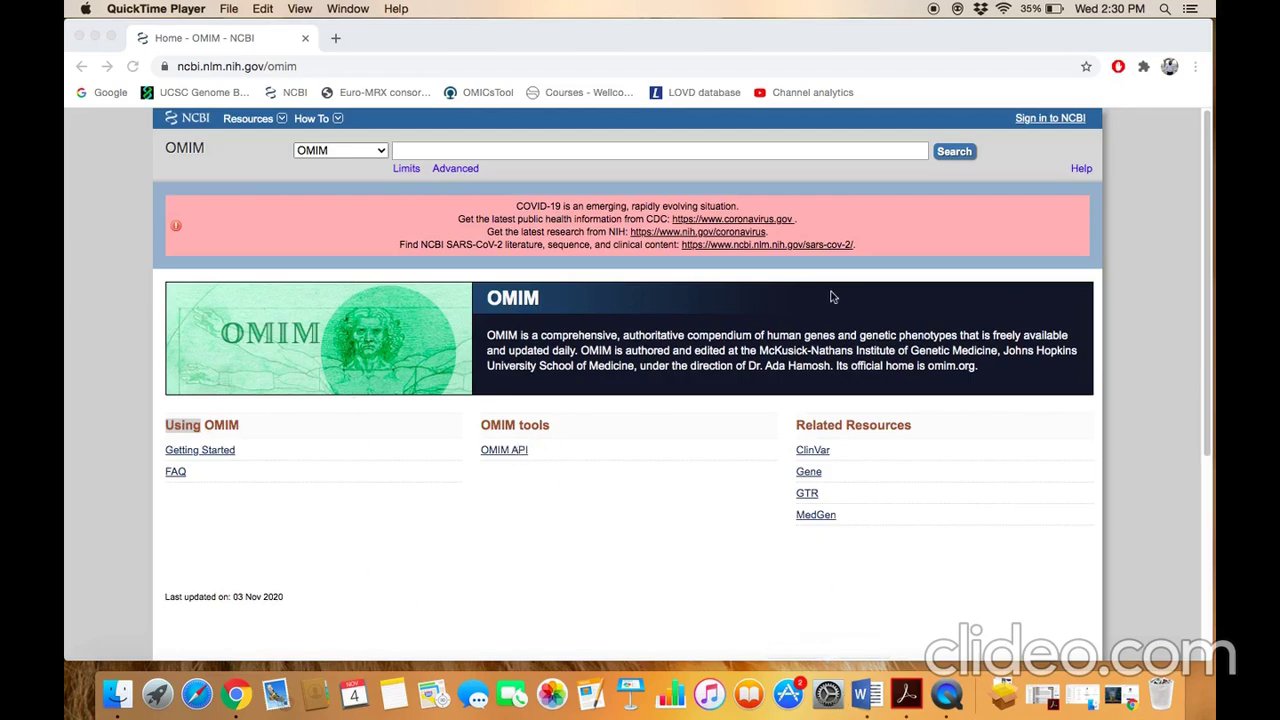
Search OMIM for TYR and open the 606933 TYROSINASE; TYR entry.
left_click(694, 150)
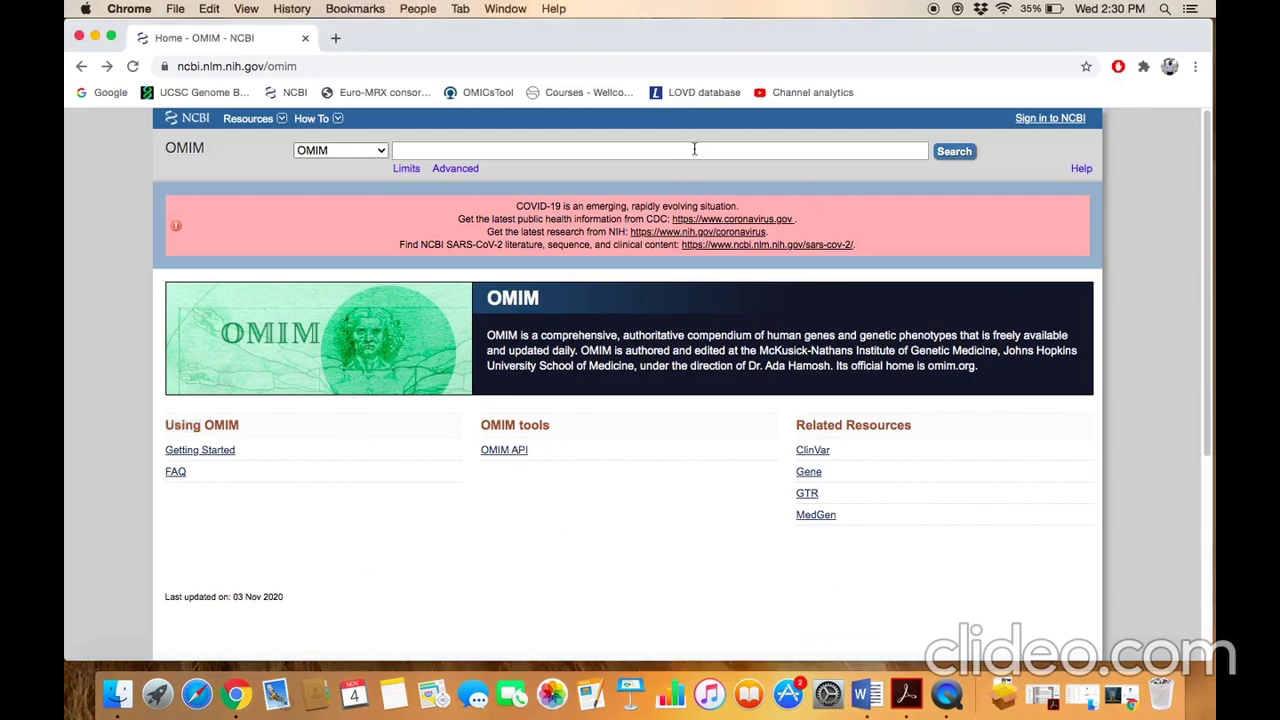
type("TYR")
key("Return")
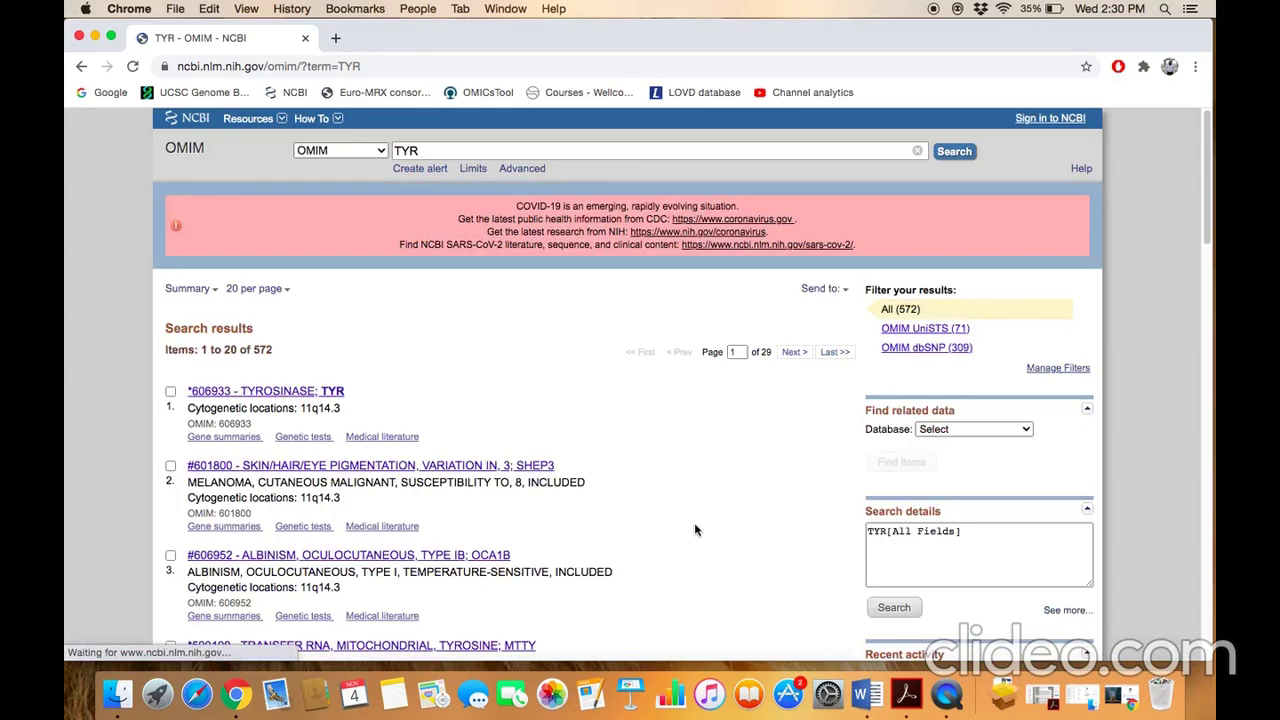
scroll(694, 520, "down", 1)
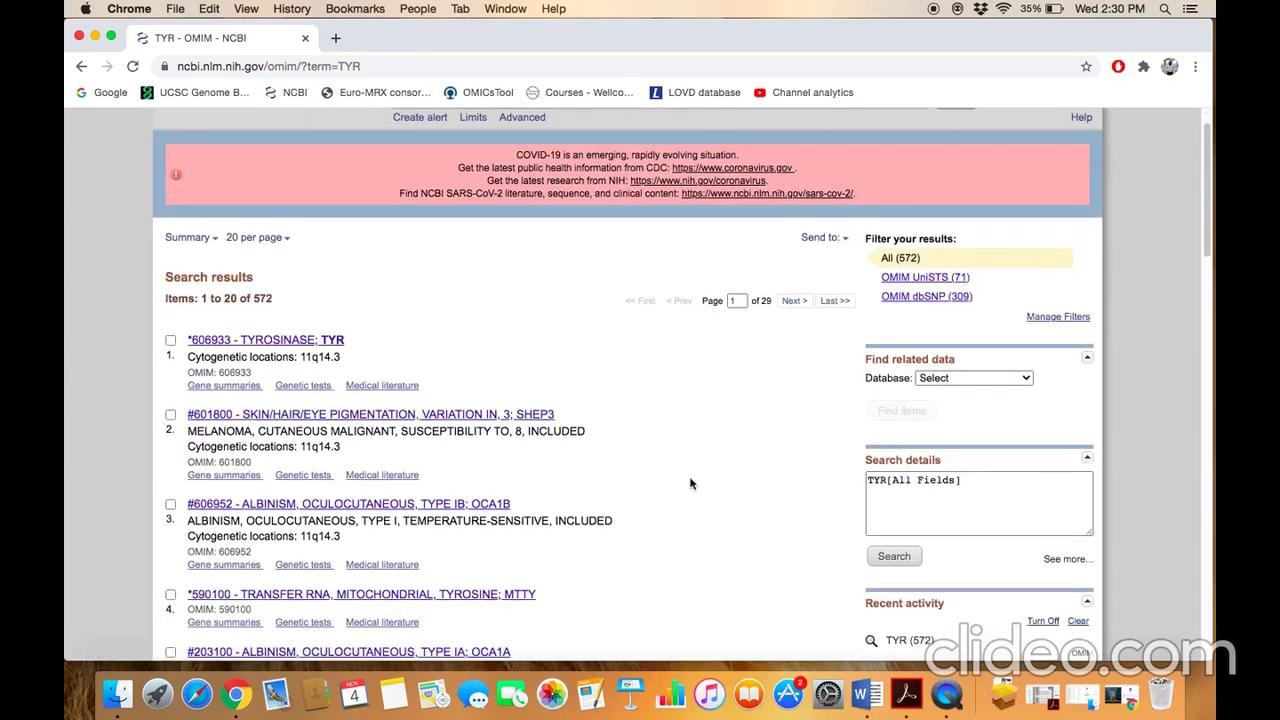
left_click(336, 344)
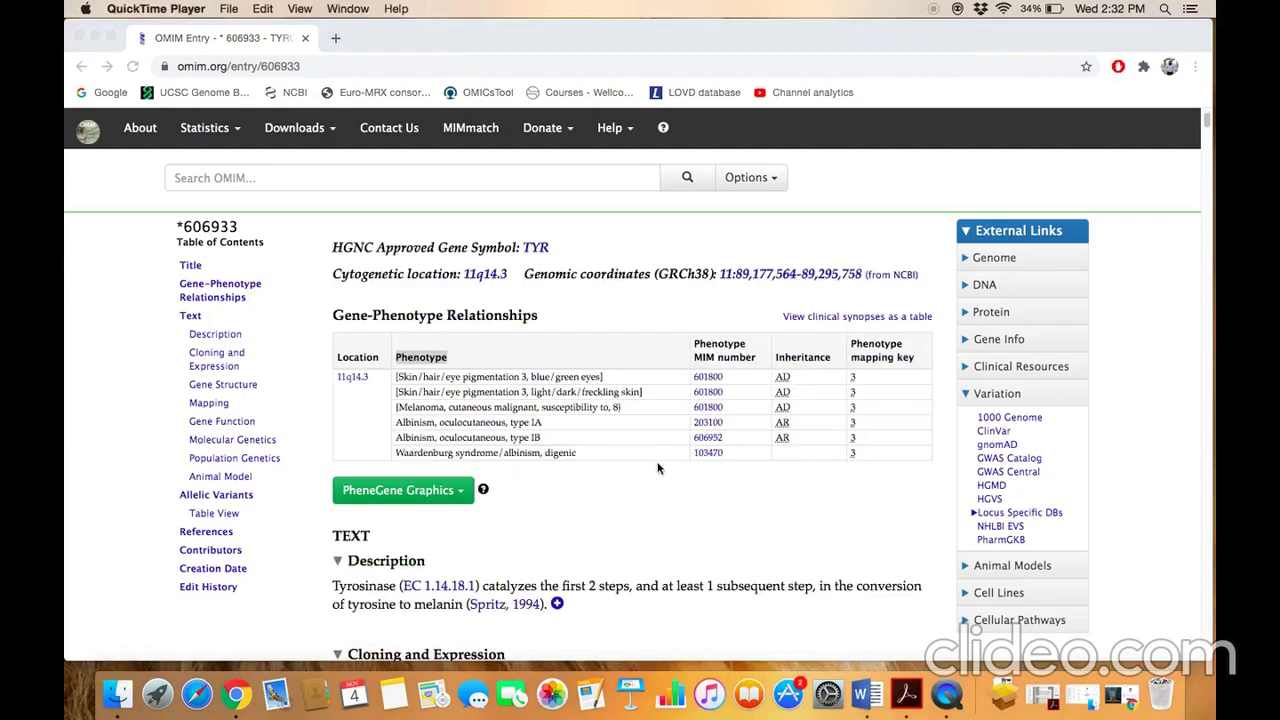
Highlight the TYR-linked phenotypes and Phenotype column in the Gene-Phenotype Relationships table.
left_click(658, 467)
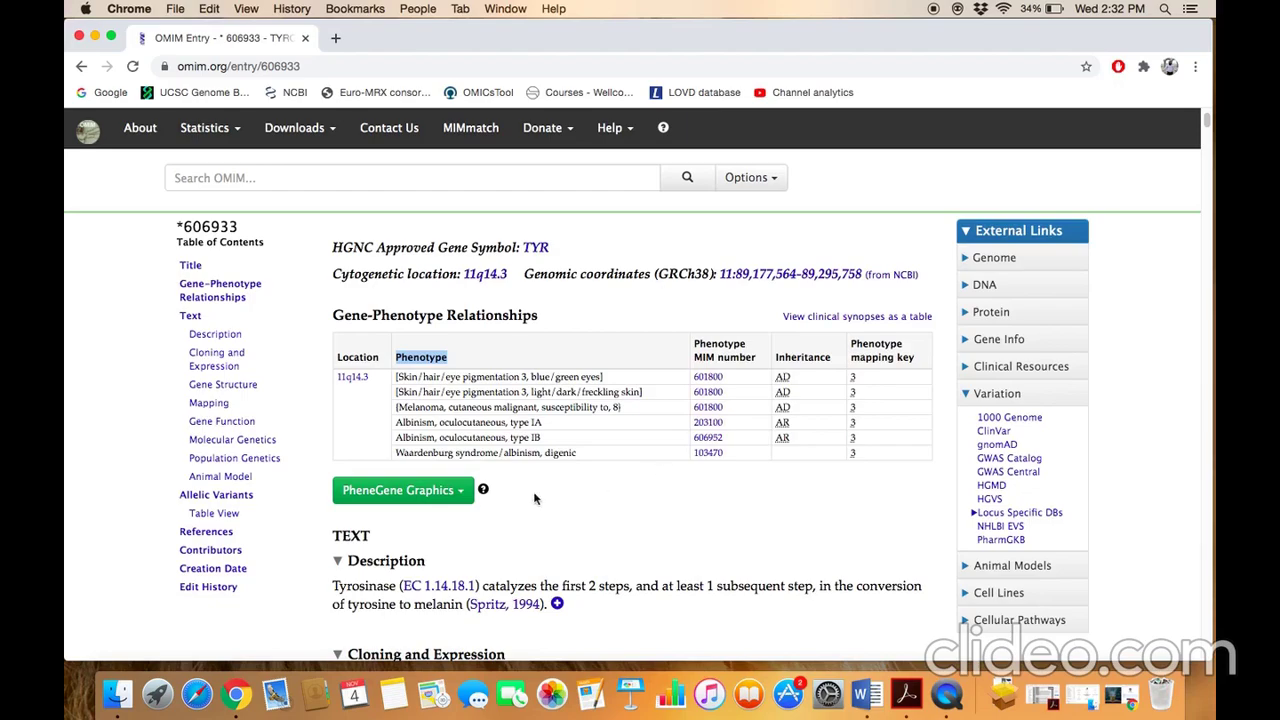
left_click_drag(584, 458, 500, 365)
left_click_drag(397, 357, 454, 363)
scroll(614, 510, "down", 1)
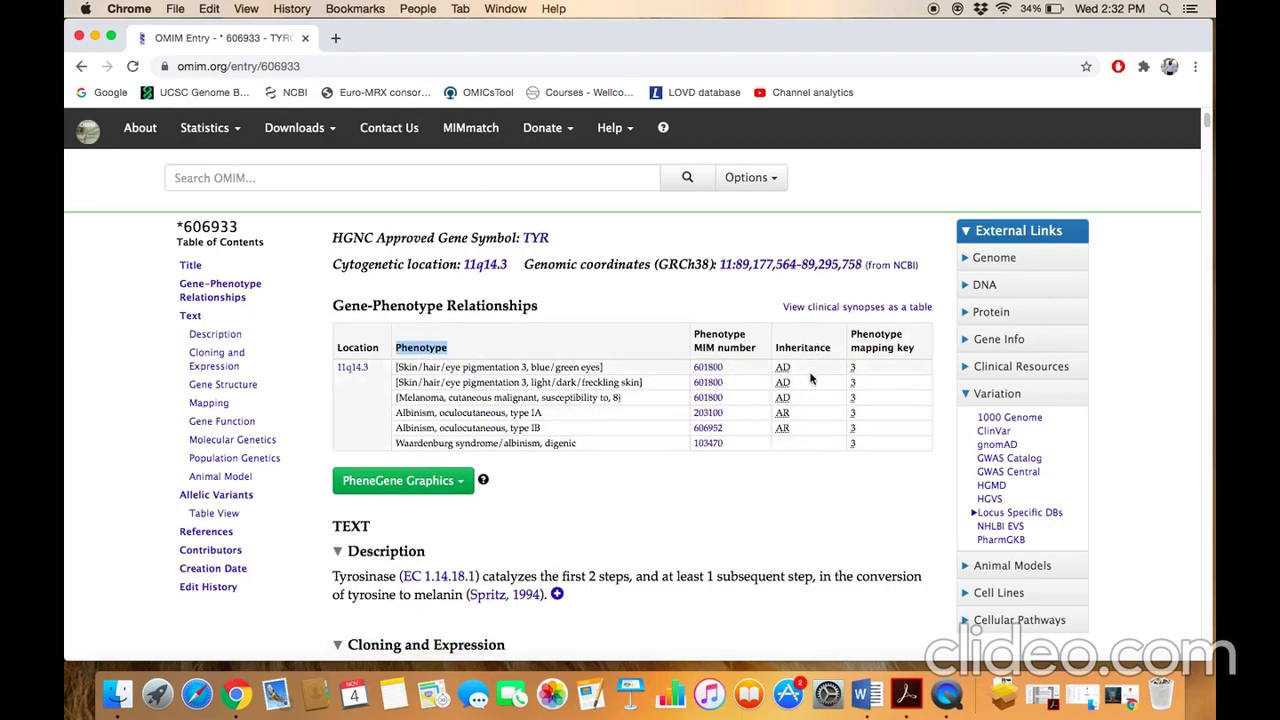
scroll(618, 500, "down", 2)
Scroll the TYR Molecular Genetics text down to the cutaneous malignant melanoma susceptibility studies.
scroll(618, 500, "down", 15)
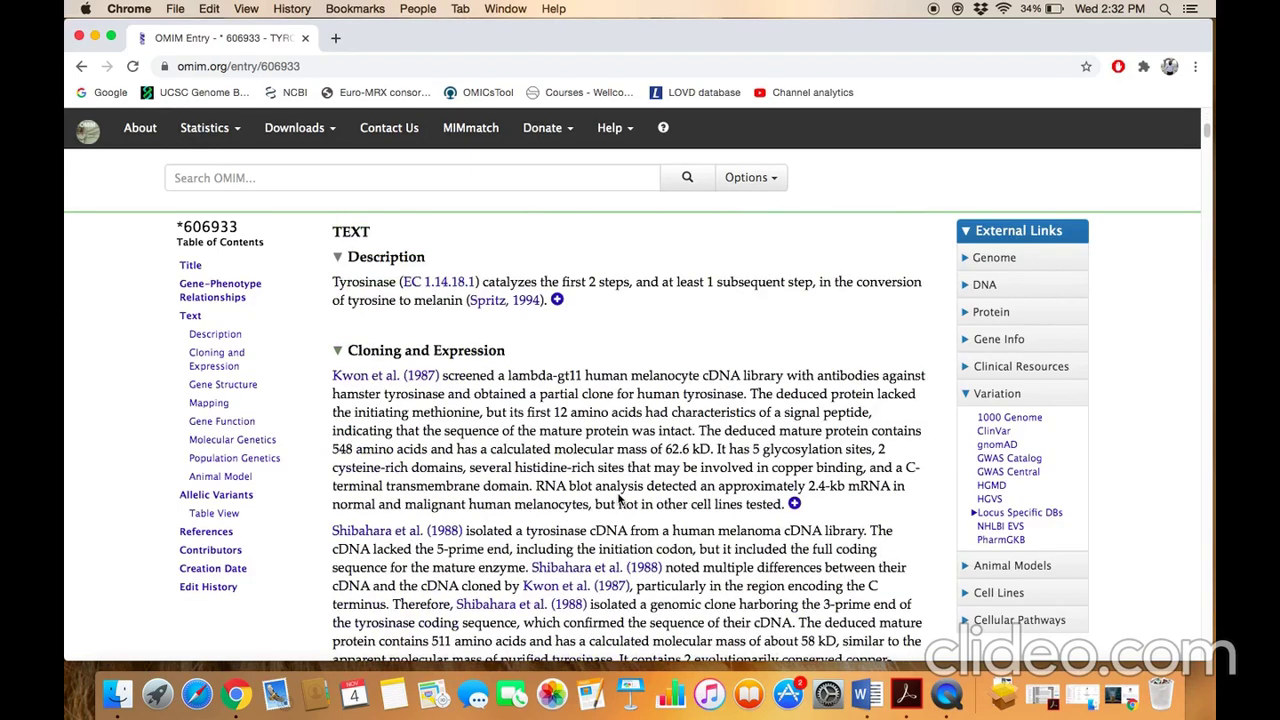
scroll(622, 497, "down", 10)
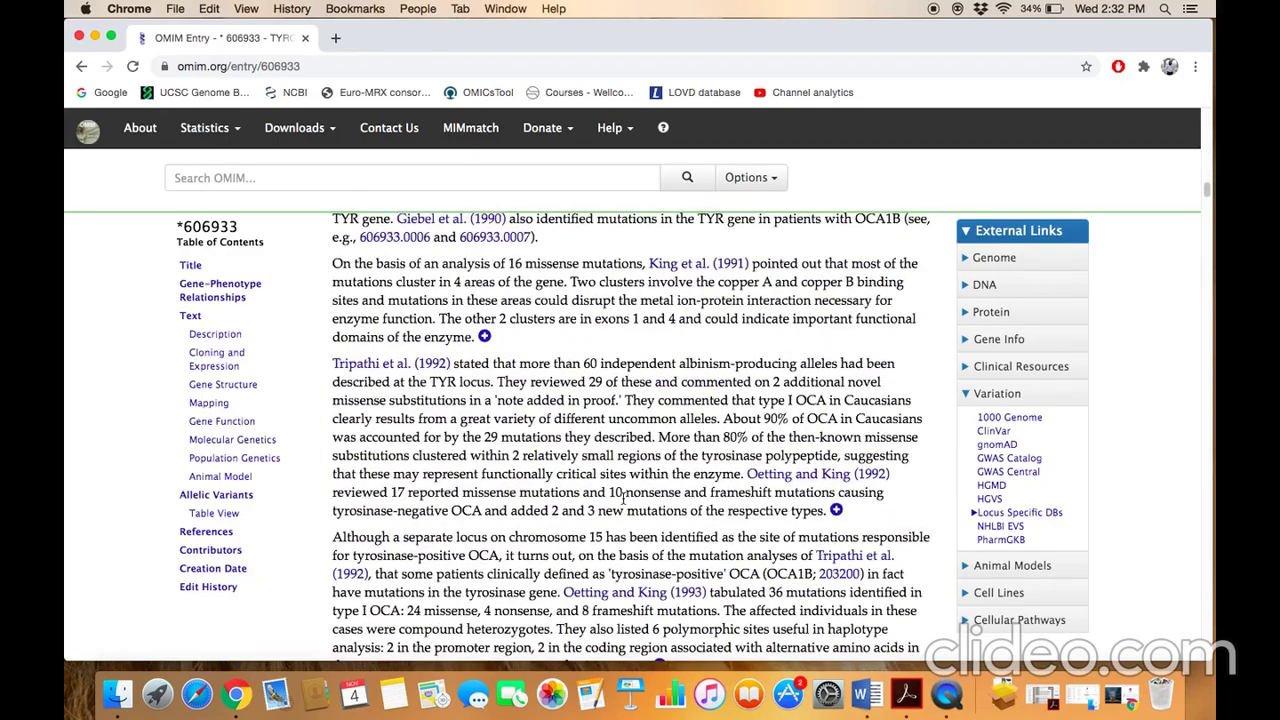
scroll(590, 432, "down", 5)
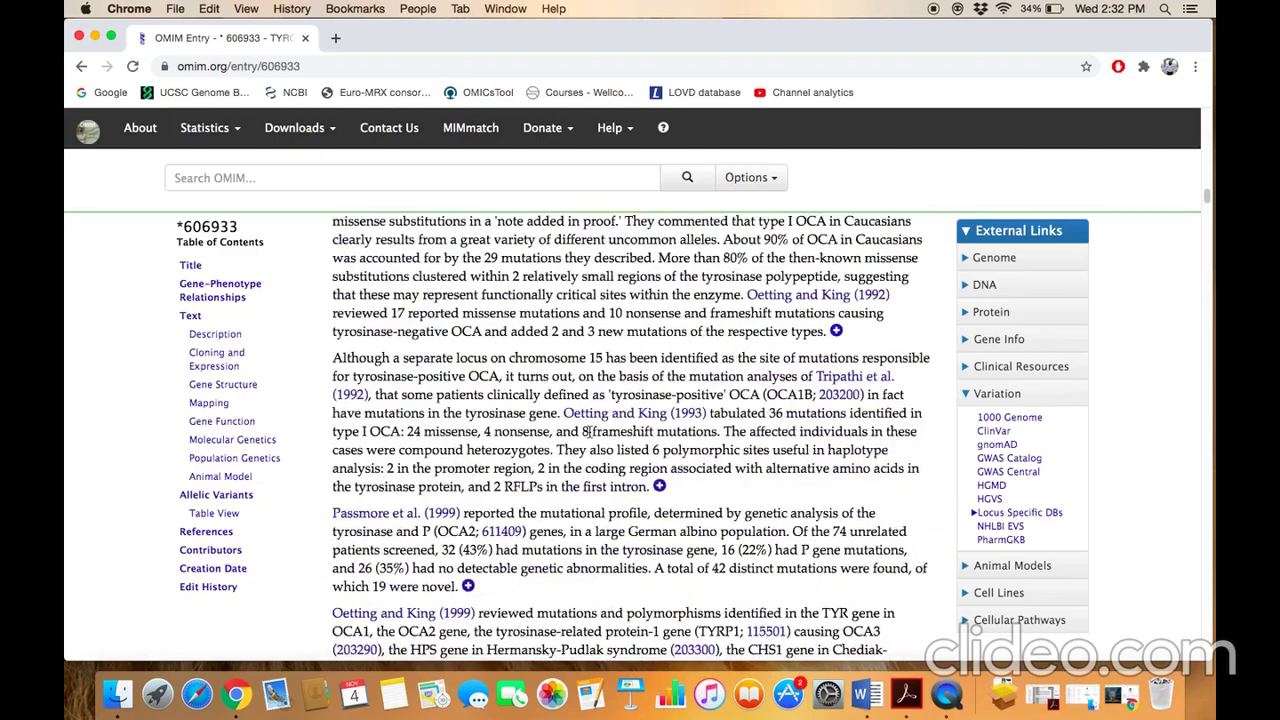
scroll(600, 432, "down", 12)
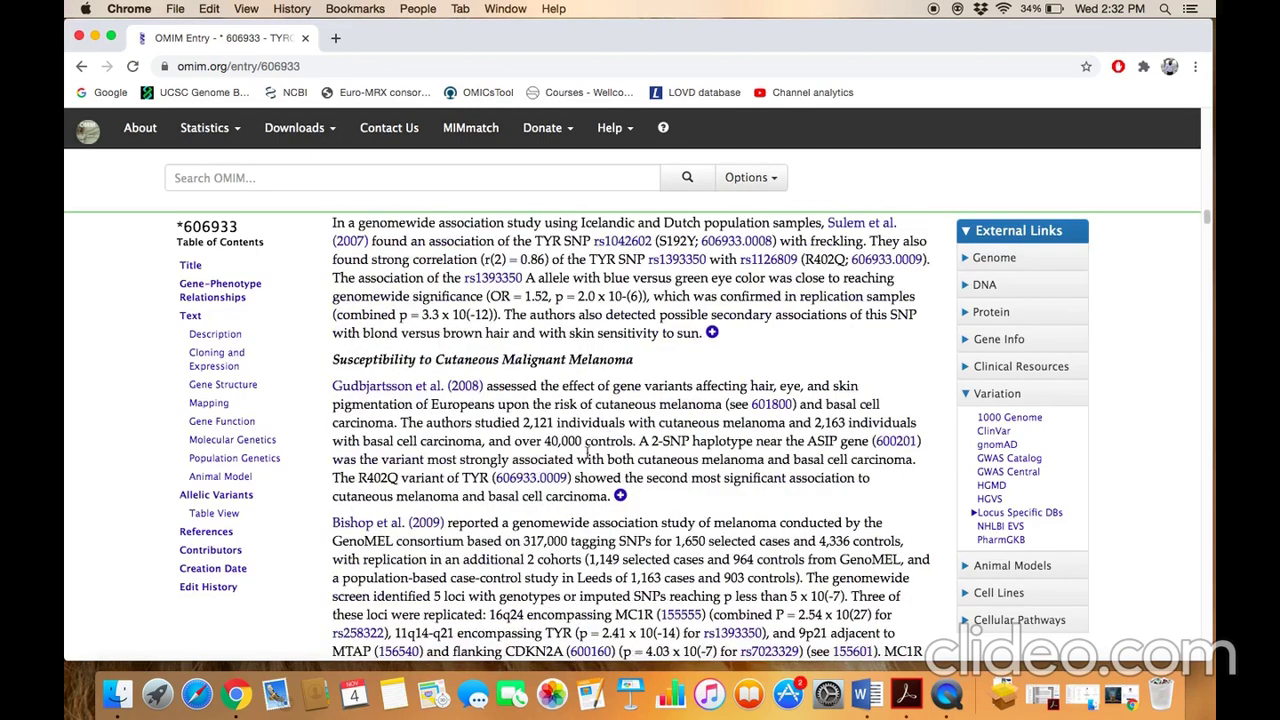
scroll(586, 450, "down", 6)
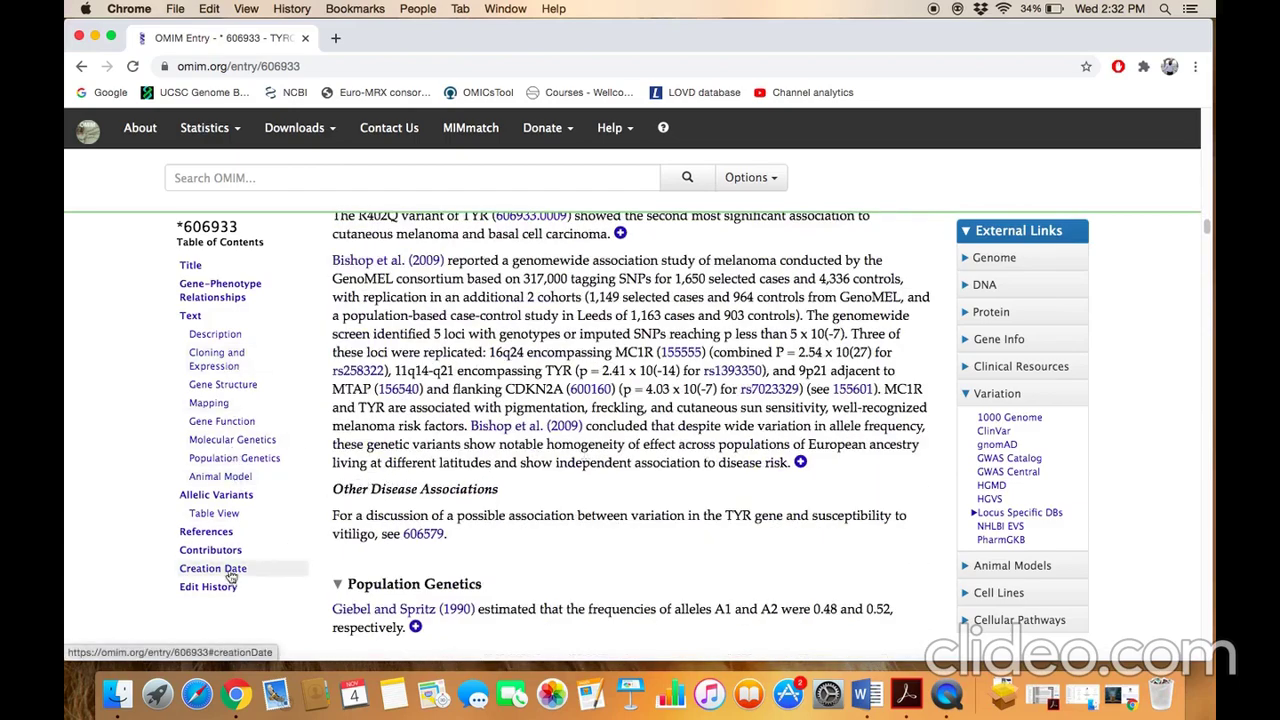
Jump to Allelic Variants and highlight the .0001 oculocutaneous albinism type IA 1-bp insertion variant.
left_click(242, 500)
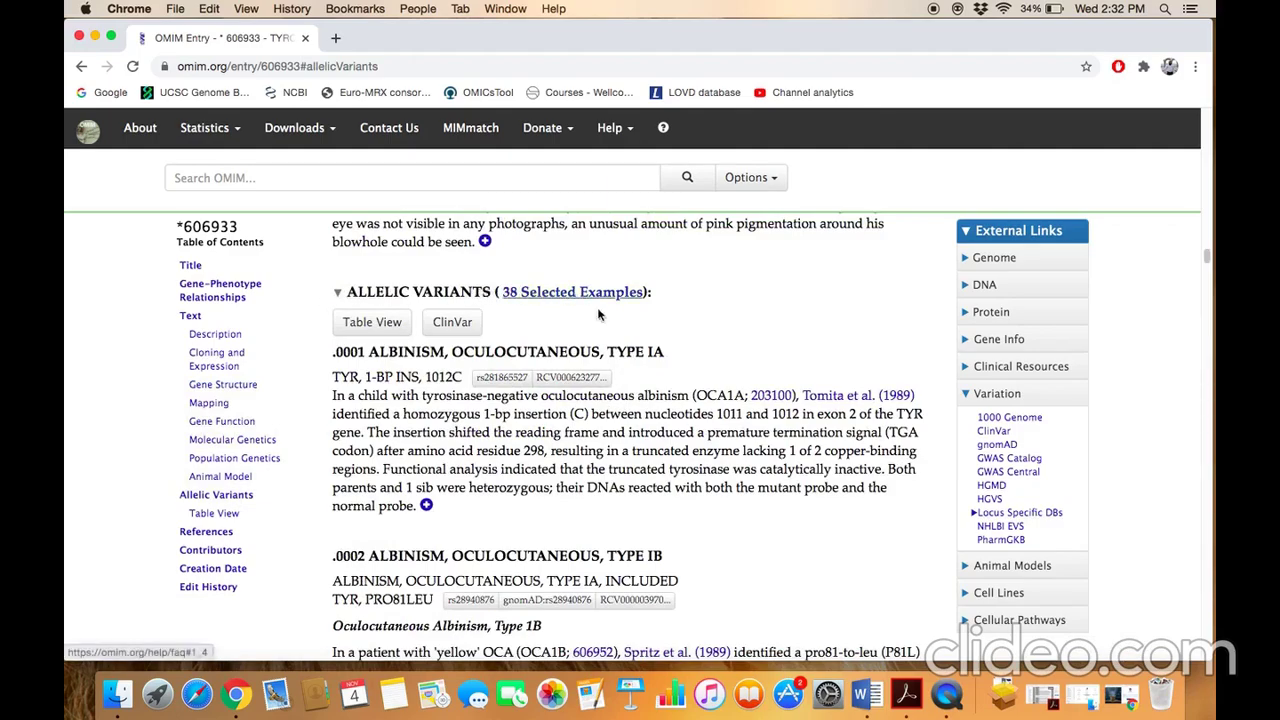
scroll(705, 469, "down", 1)
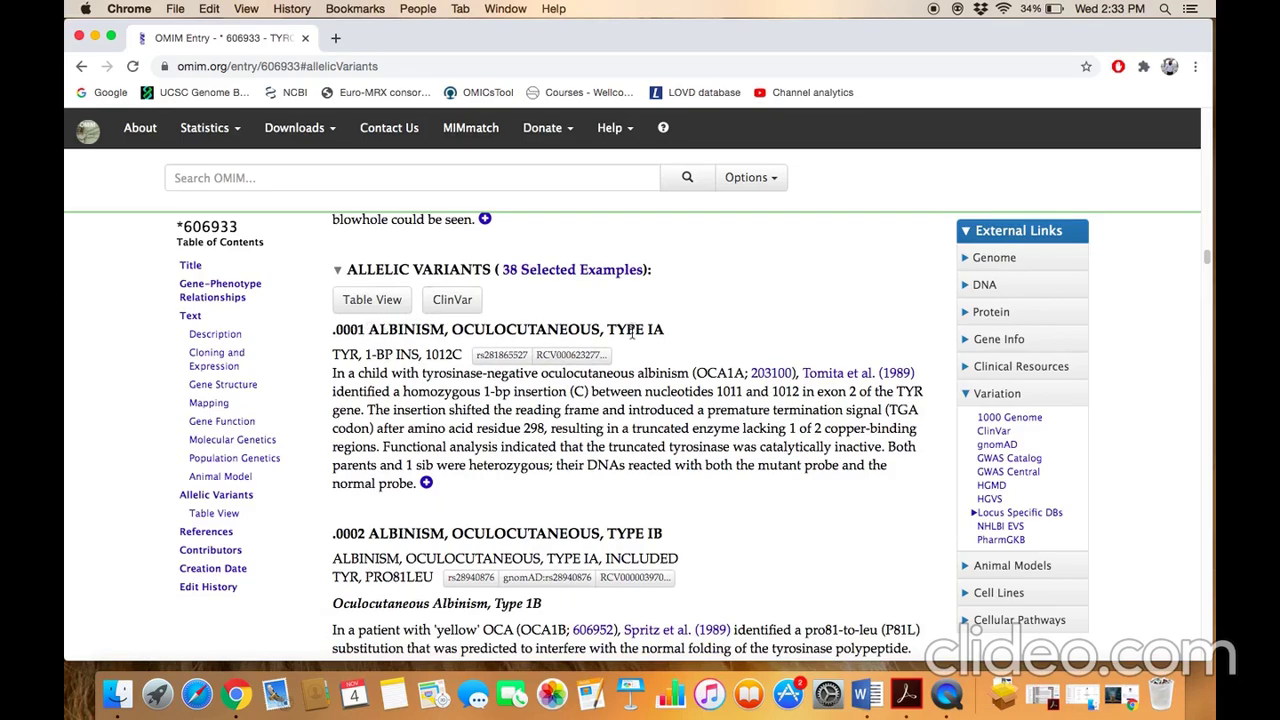
left_click_drag(370, 332, 598, 332)
left_click_drag(340, 355, 461, 485)
left_click(465, 487)
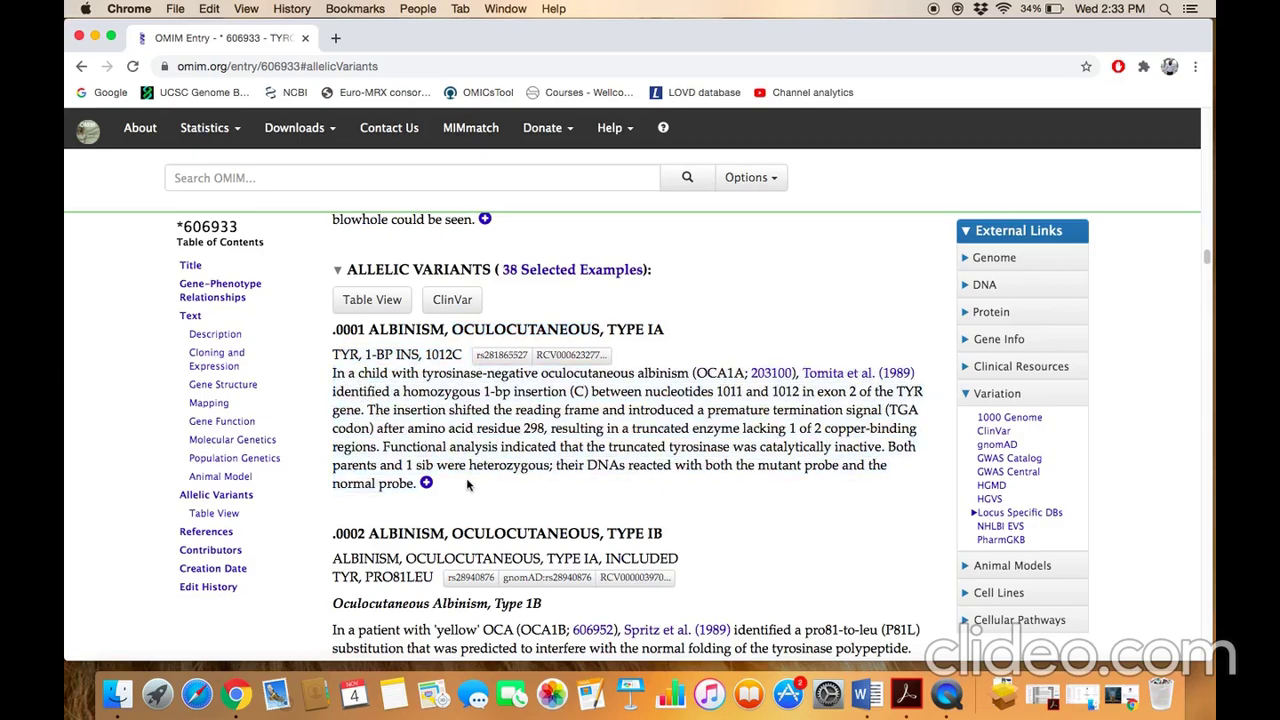